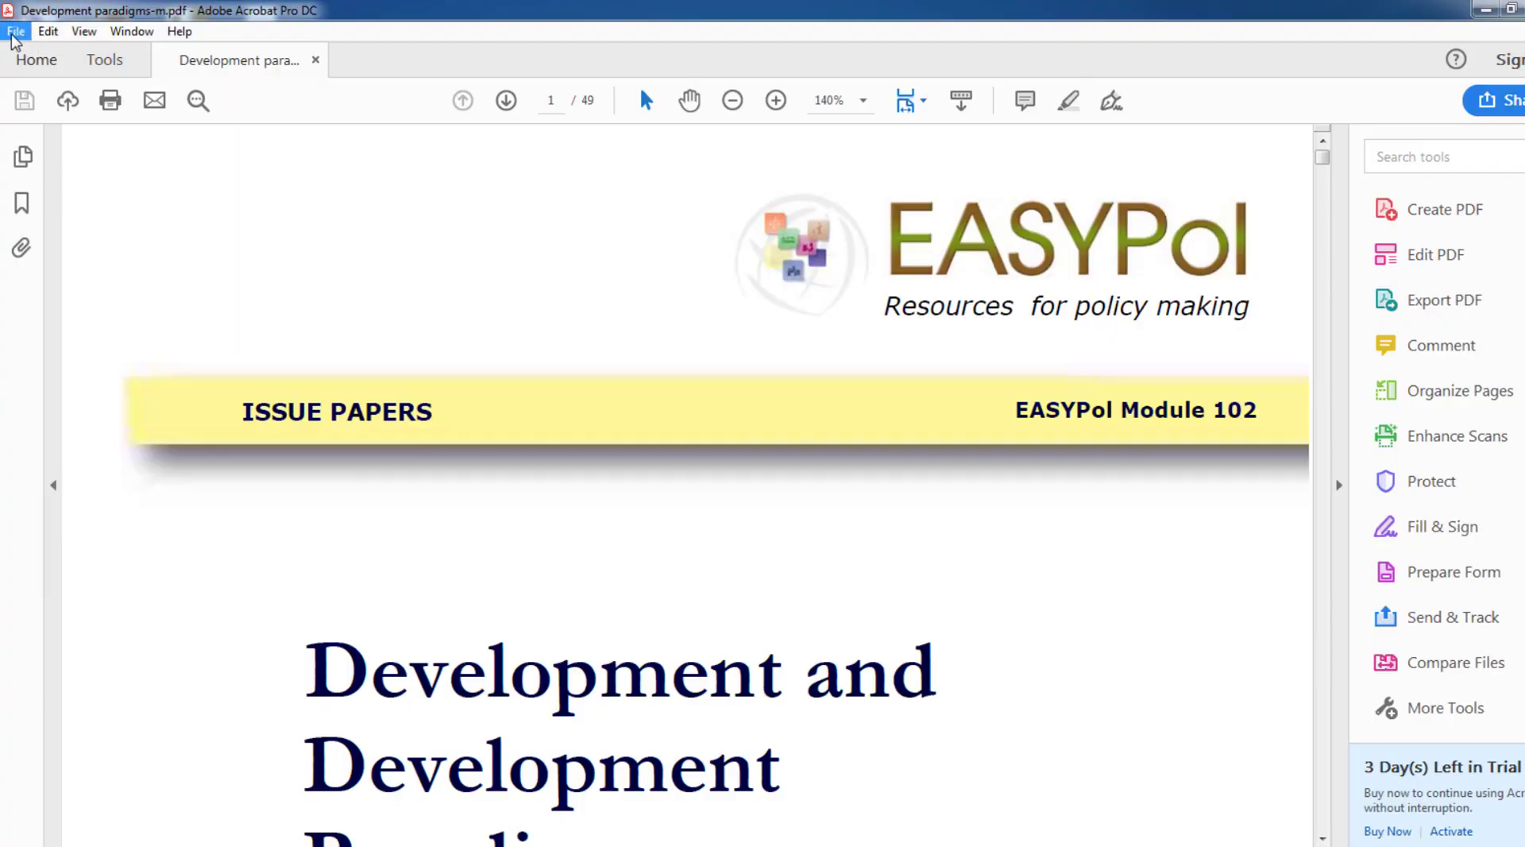
# Export the PDF as a Word document named 'Development paradigms-m word', keeping View Result on.
pyautogui.click(15, 31)
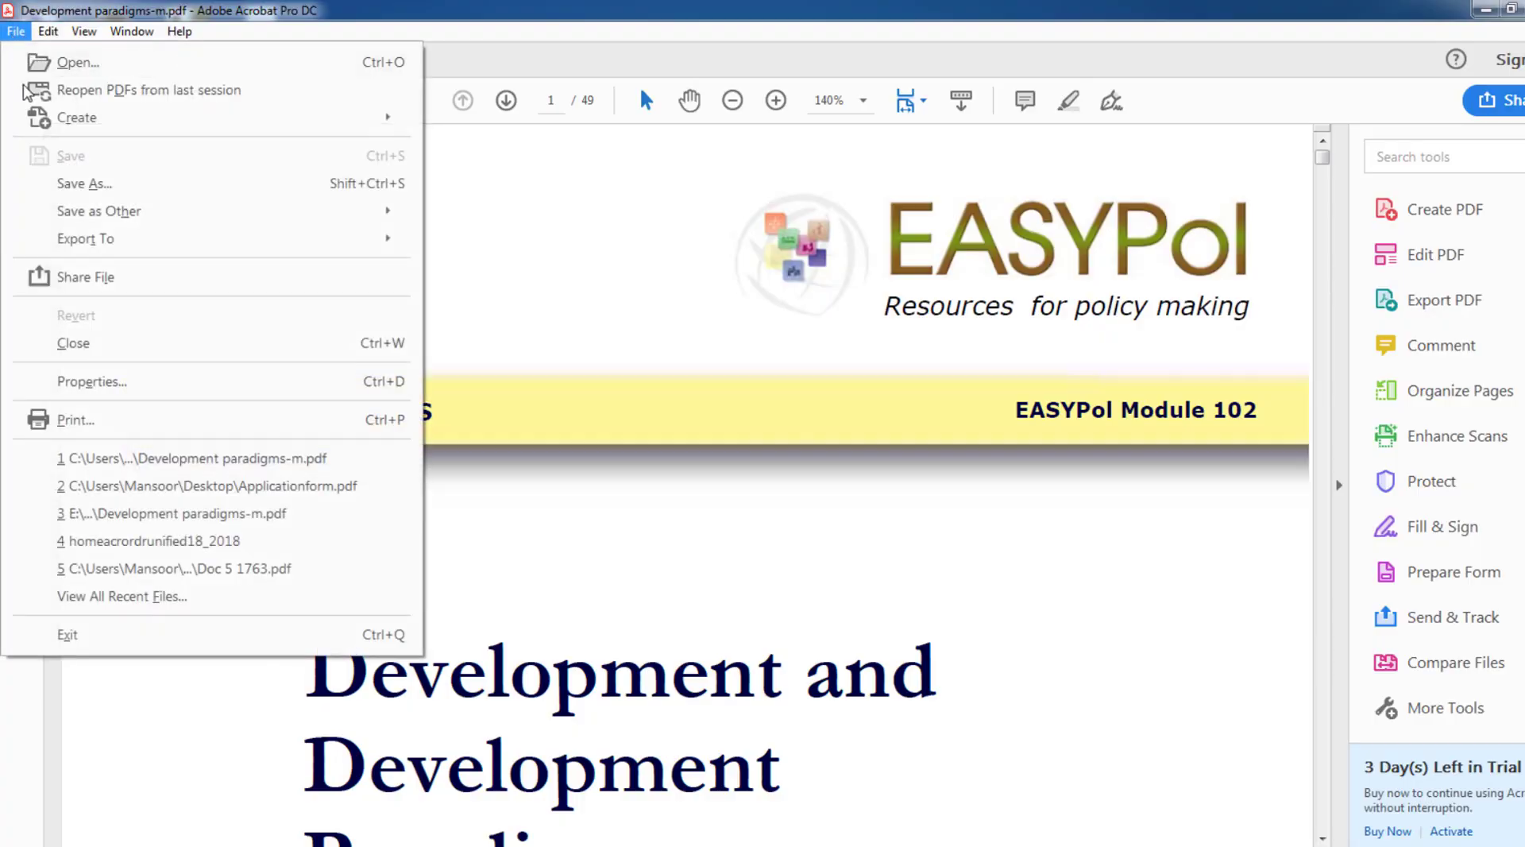
pyautogui.moveTo(95, 248)
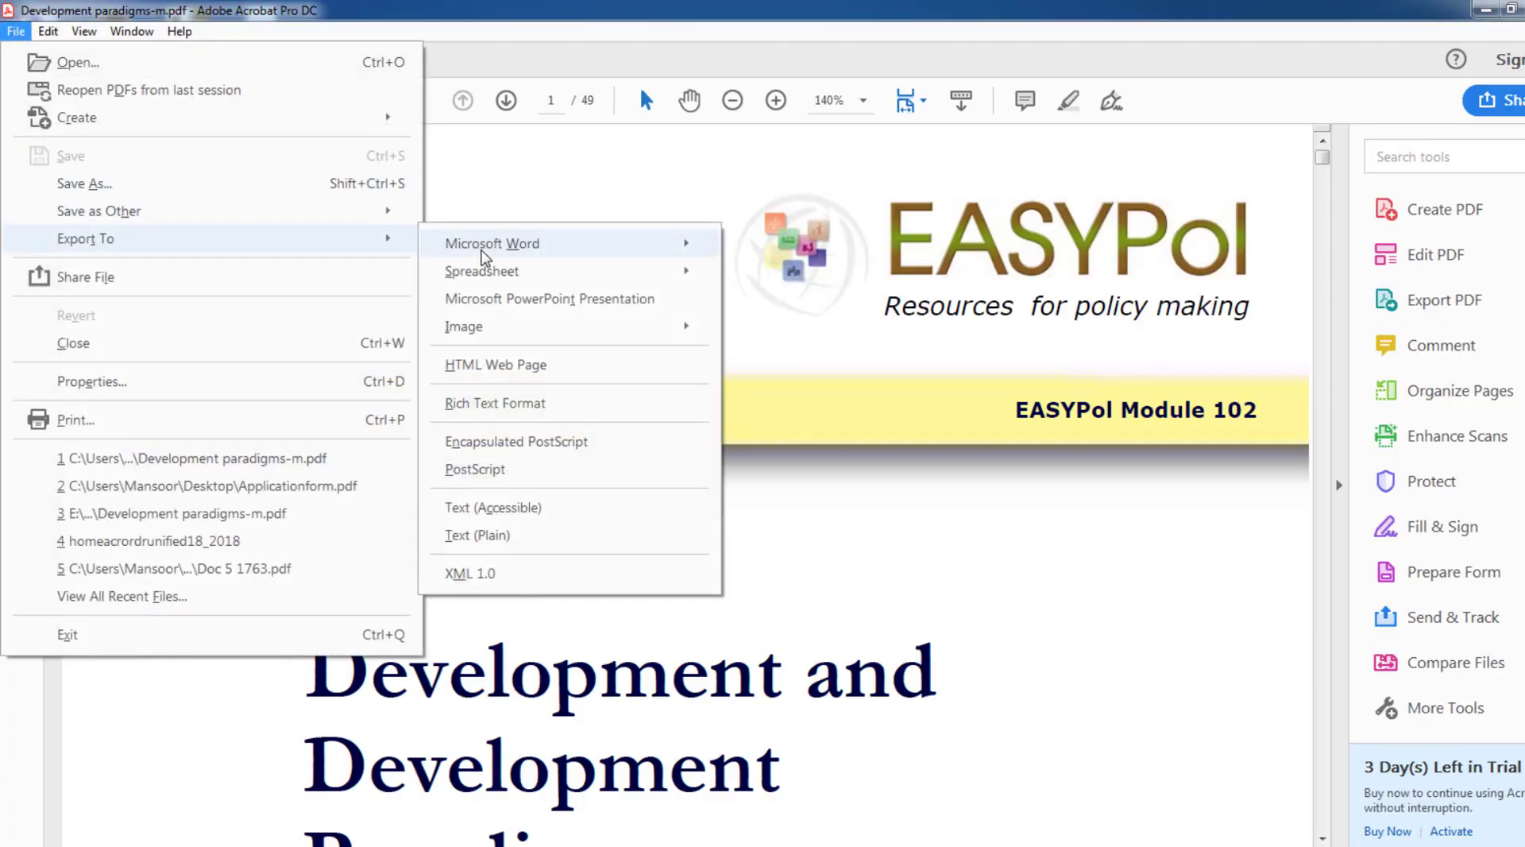
pyautogui.moveTo(492, 254)
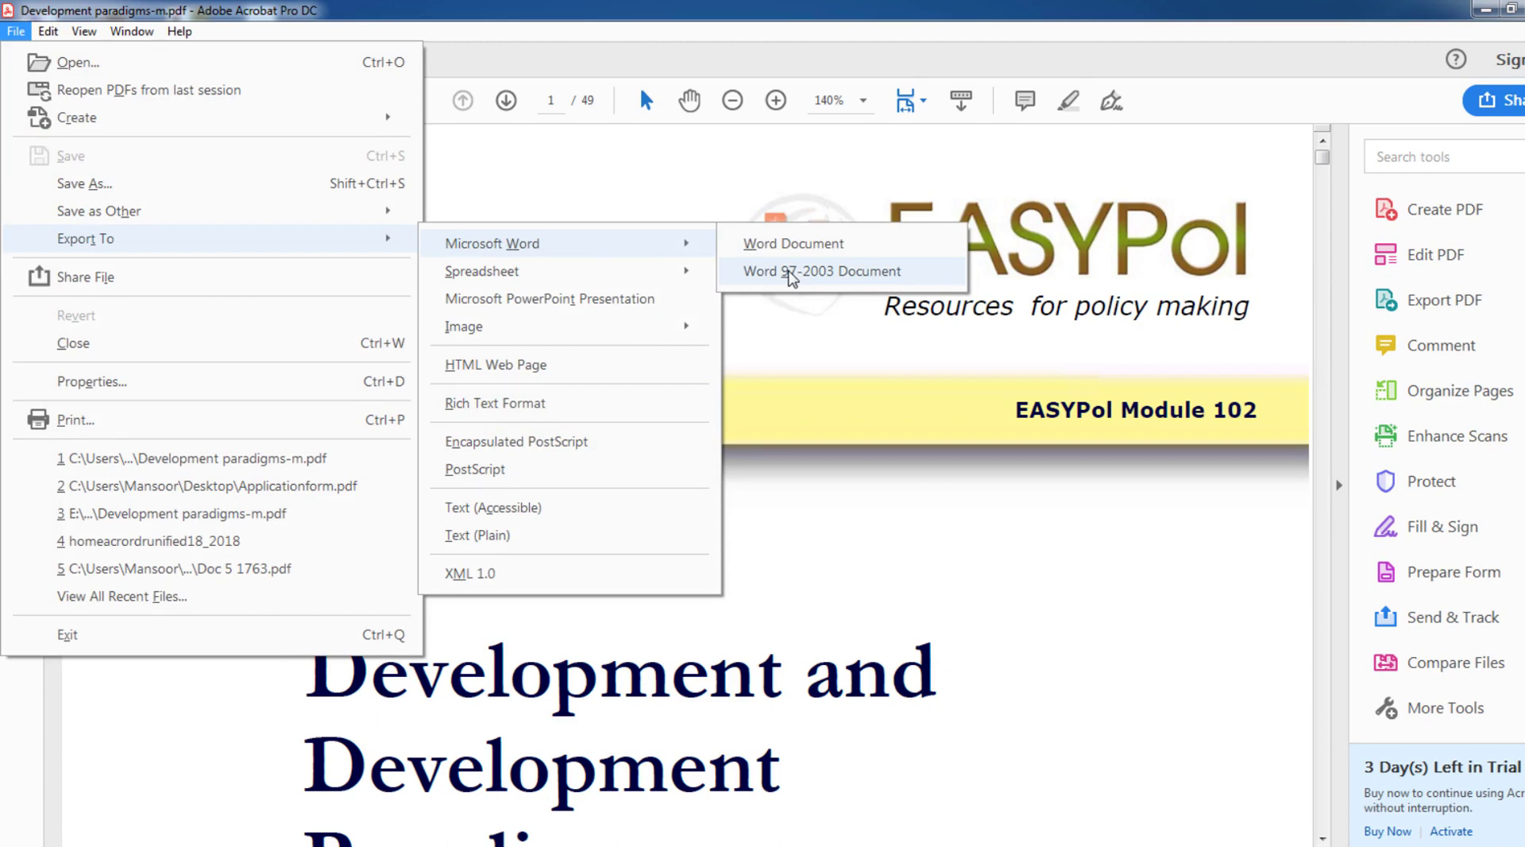
pyautogui.click(847, 249)
pyautogui.click(413, 413)
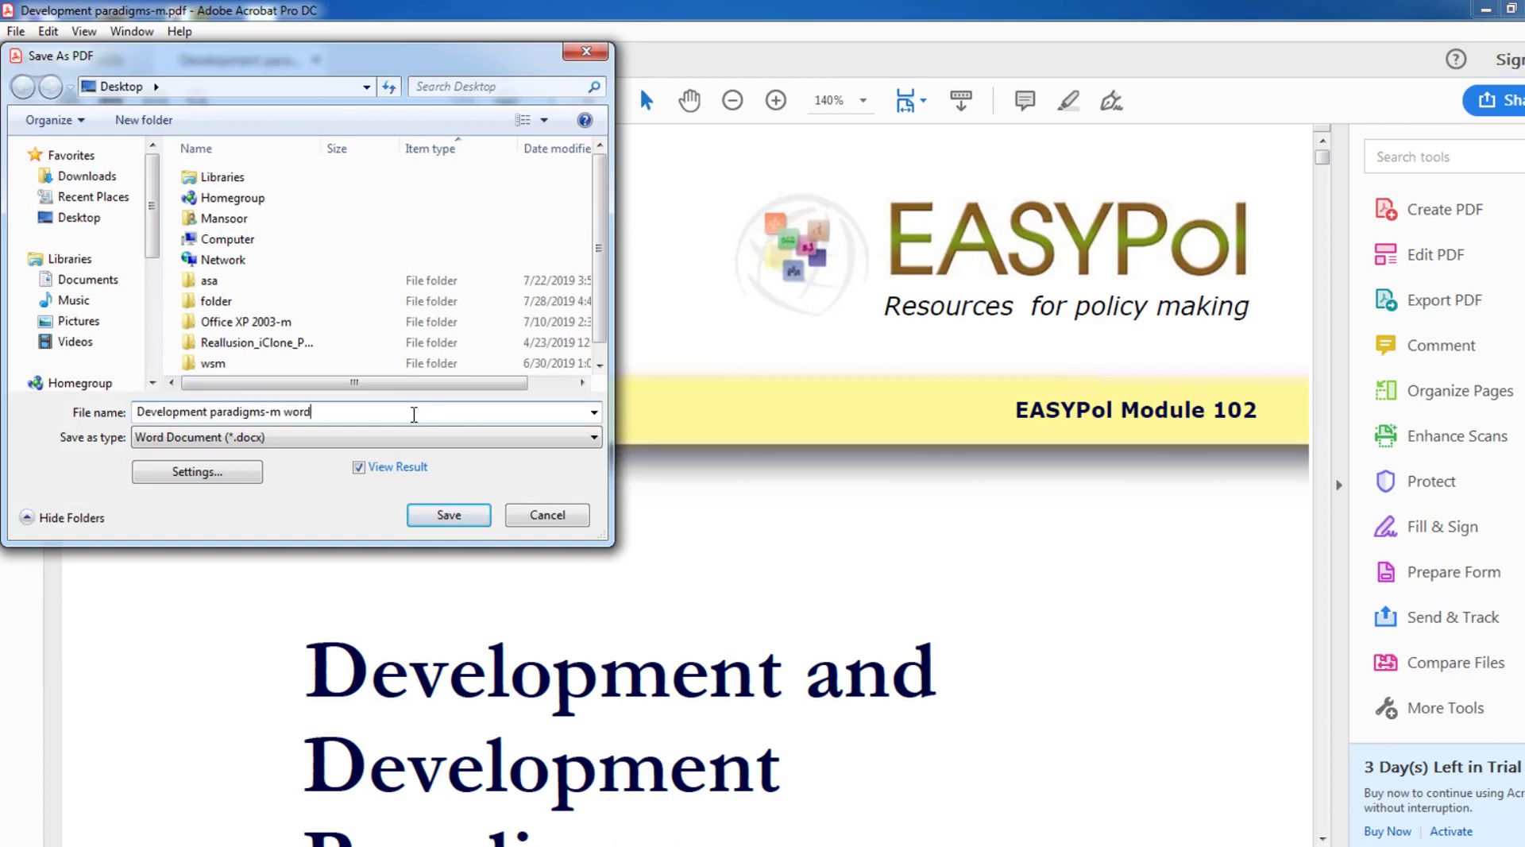
pyautogui.press('Return')
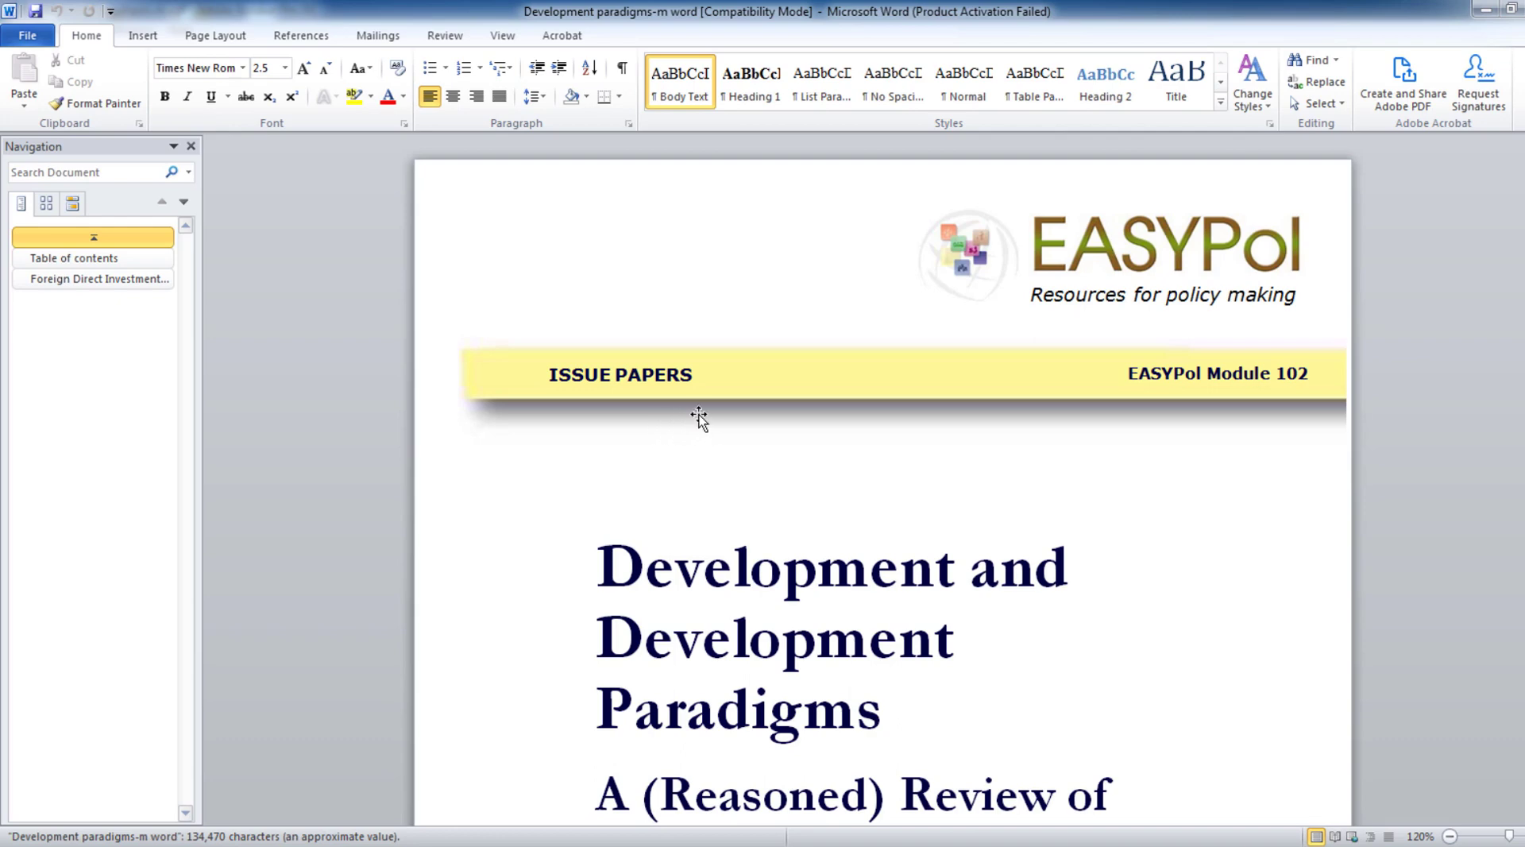
# Dismiss the Office activation warning and test editing by typing 'asd' in the author line, then backspacing.
pyautogui.scroll(-1, 699, 414)
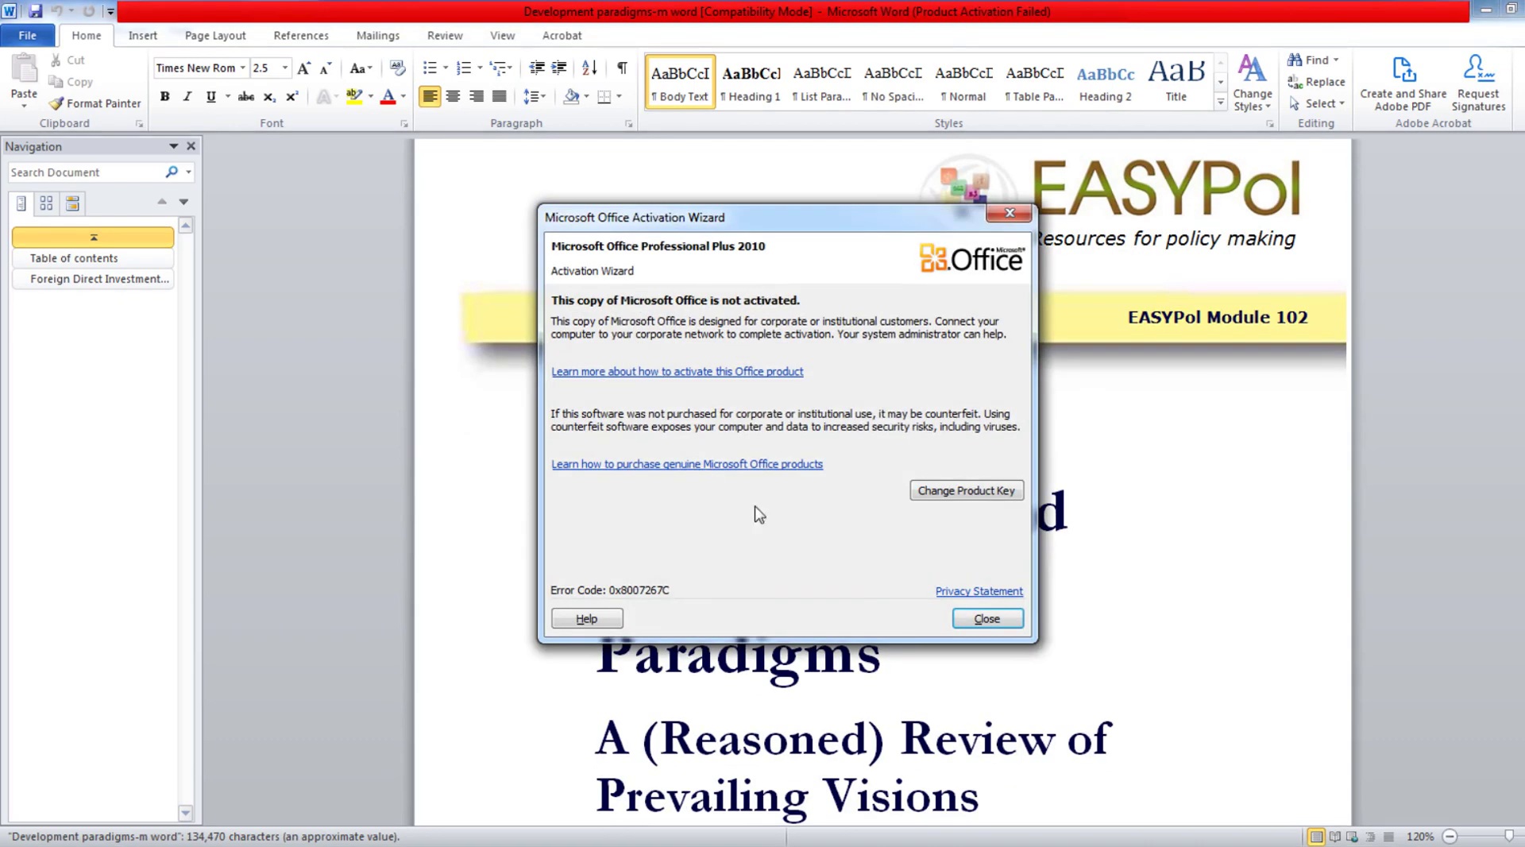
pyautogui.click(988, 619)
pyautogui.scroll(-5, 706, 499)
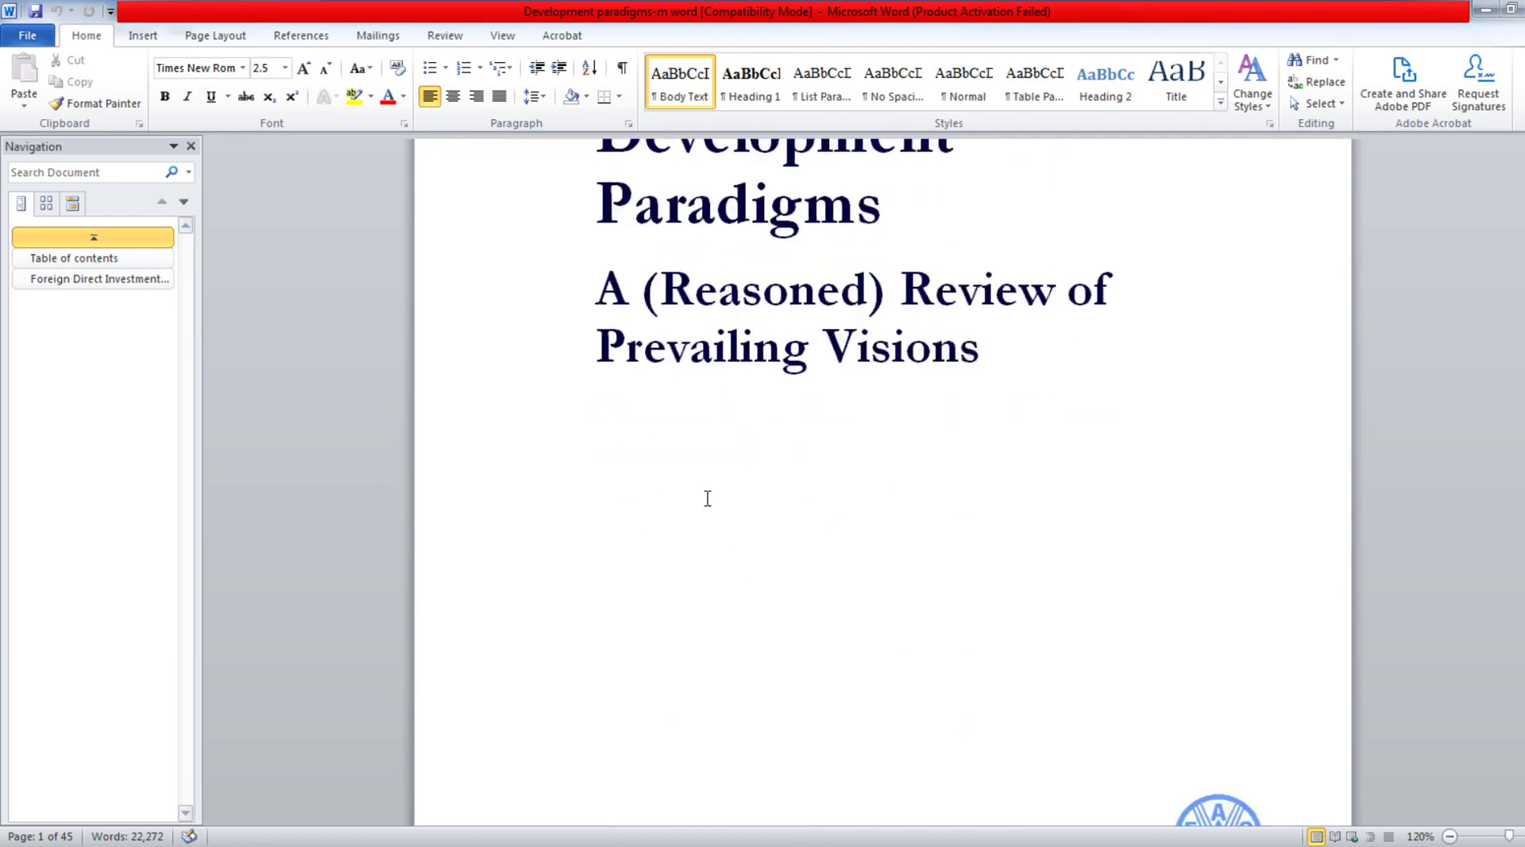
pyautogui.scroll(-7, 705, 499)
pyautogui.scroll(-5, 707, 502)
pyautogui.scroll(-6, 707, 502)
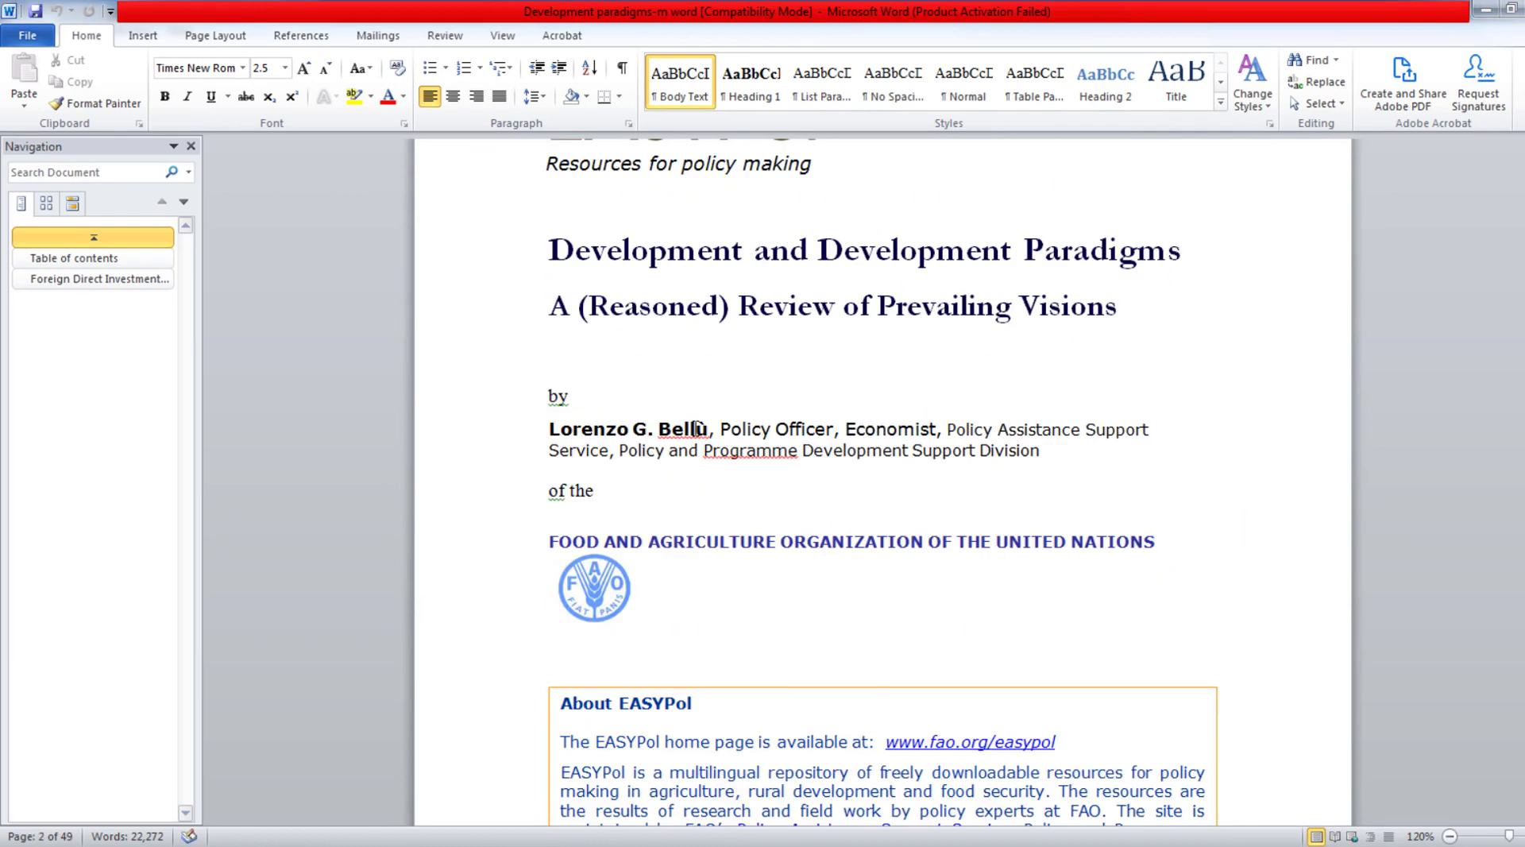
pyautogui.click(696, 429)
pyautogui.write('asd')
pyautogui.press('BackSpace')
pyautogui.press('BackSpace')
pyautogui.press('BackSpace')
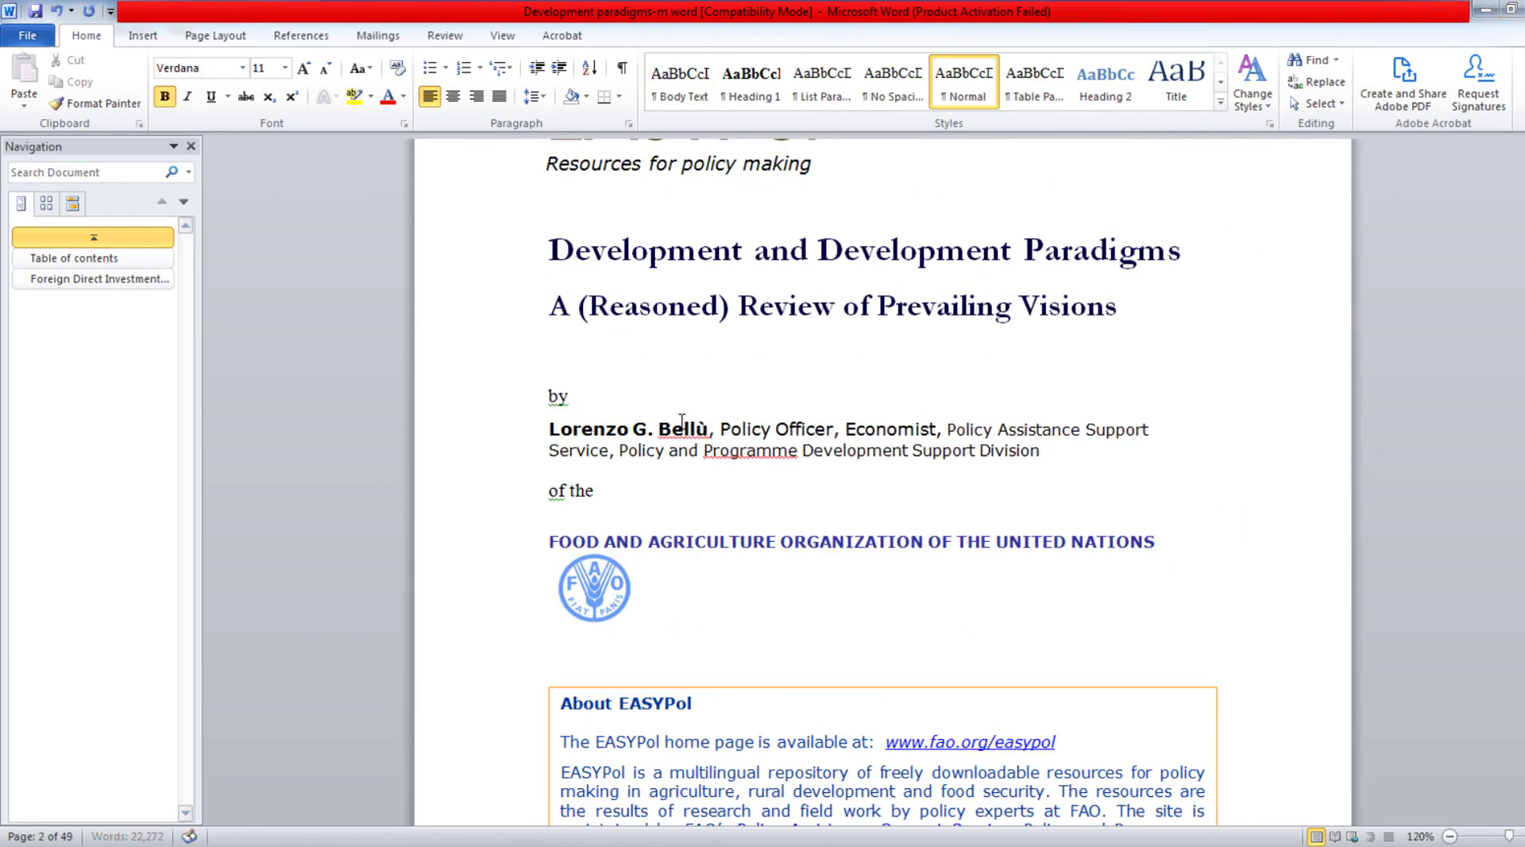
# Close the converted Word document and answer its save-changes prompt.
pyautogui.scroll(-7, 707, 450)
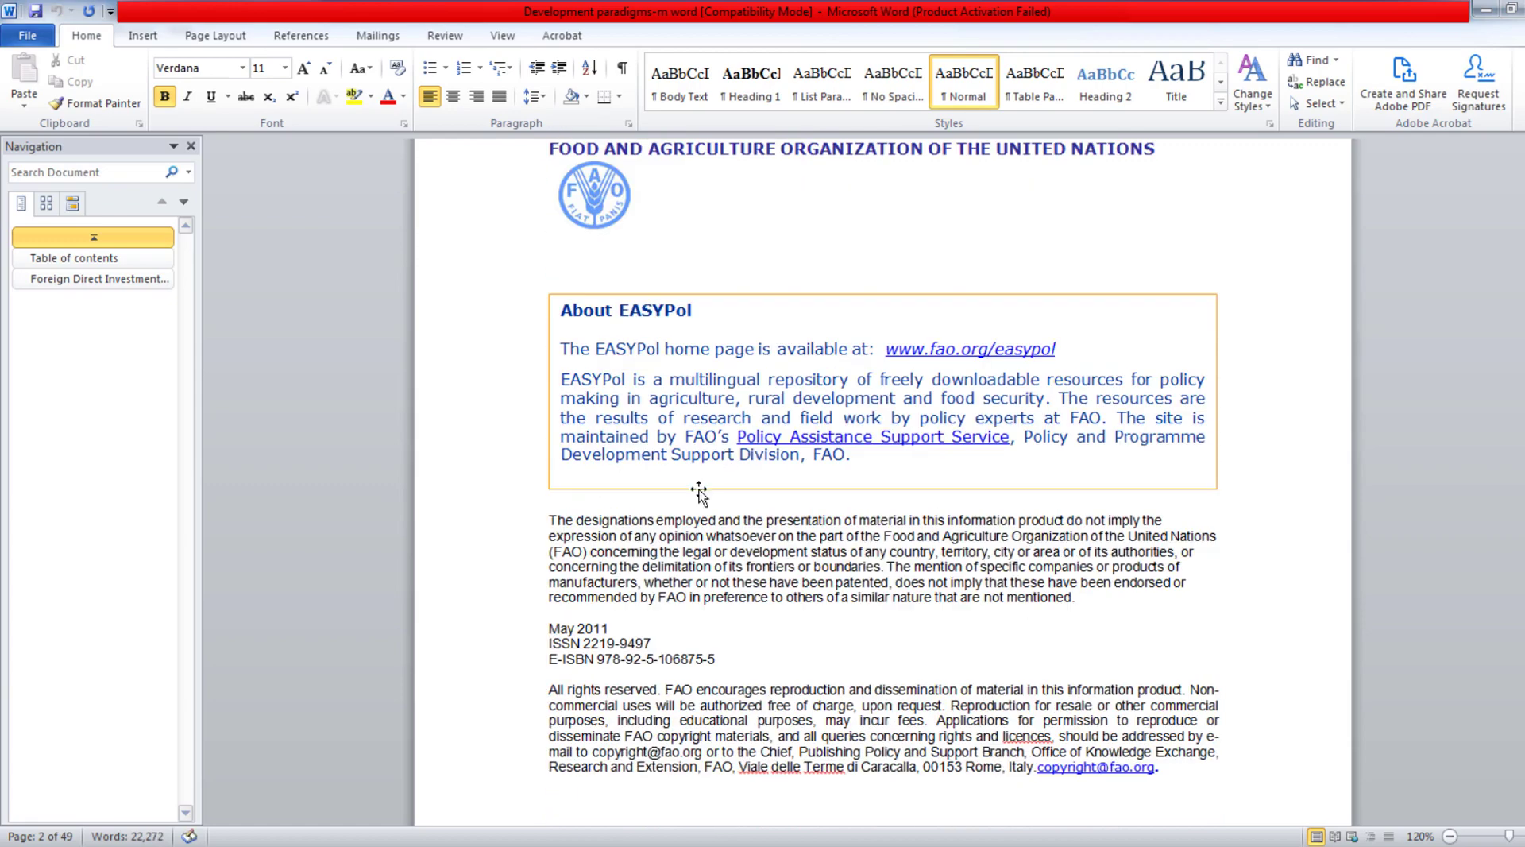
pyautogui.scroll(-3, 695, 496)
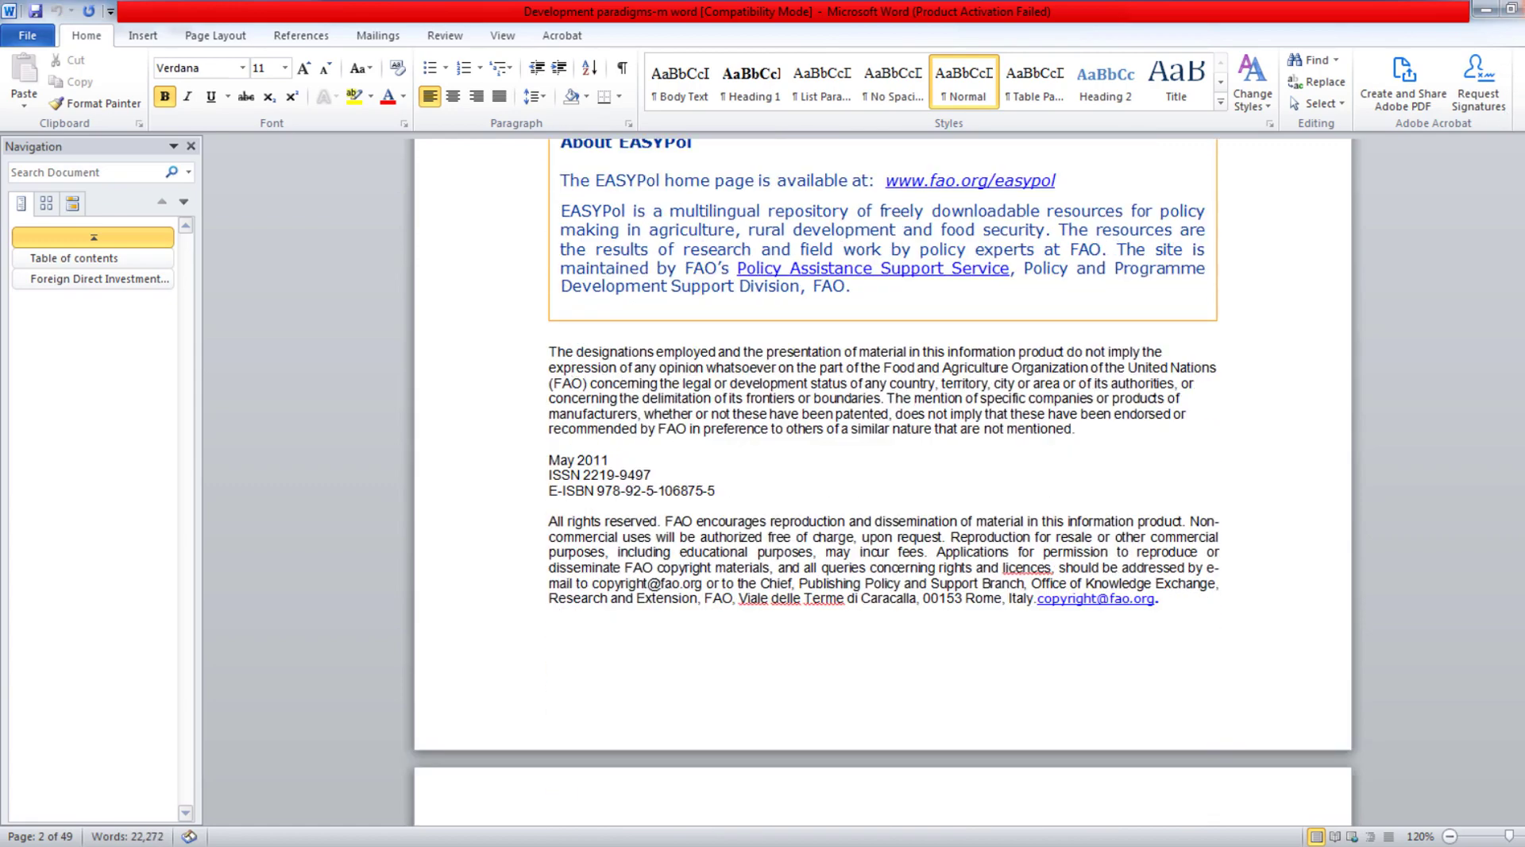
pyautogui.click(1522, 9)
pyautogui.click(804, 463)
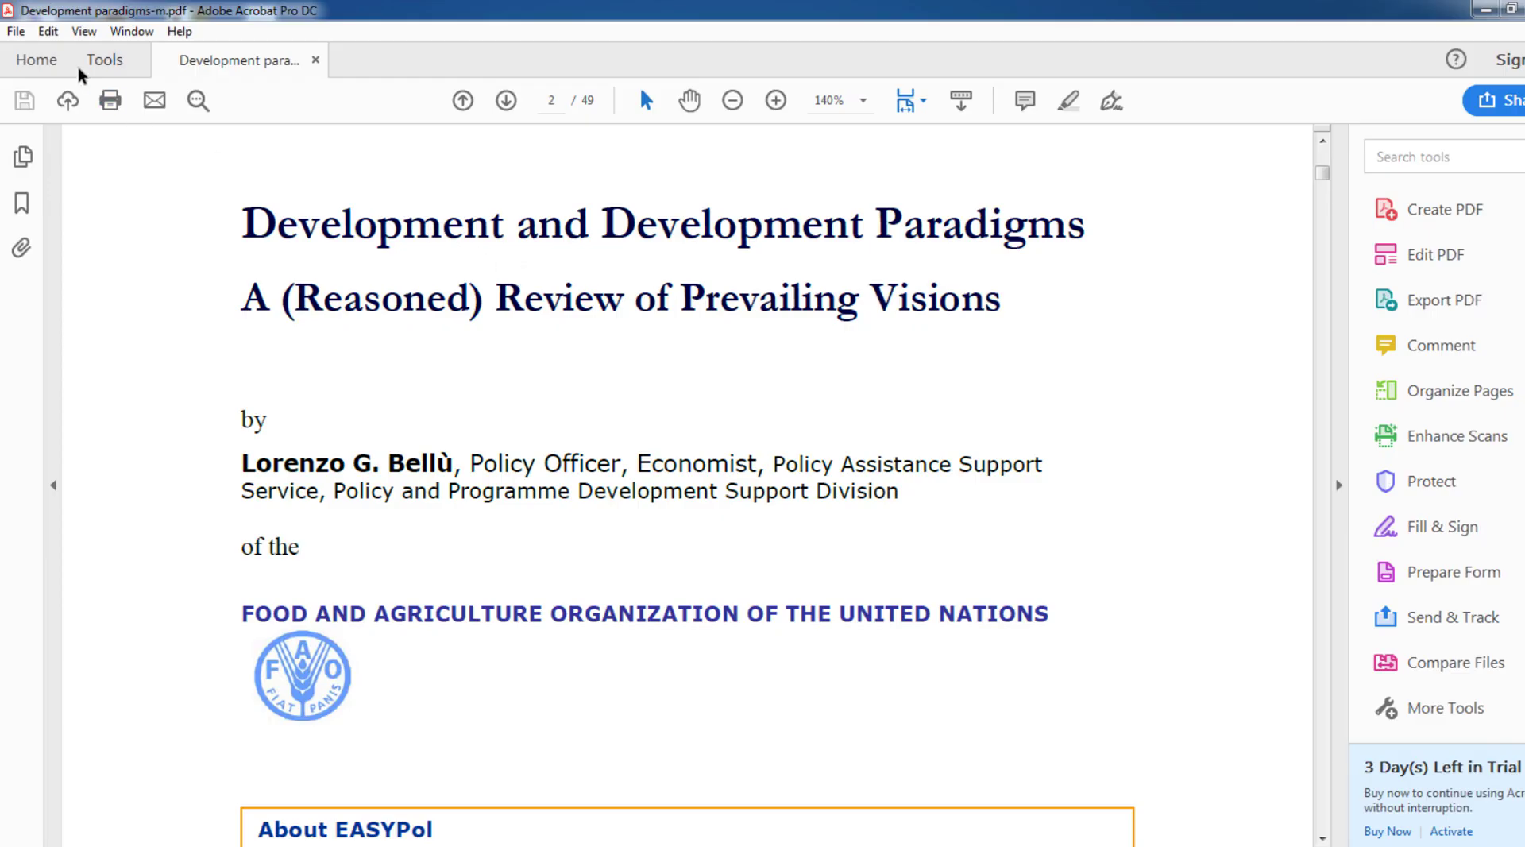
# Show the Export To > Image submenu with its JPEG and PNG choices.
pyautogui.click(16, 31)
pyautogui.moveTo(357, 238)
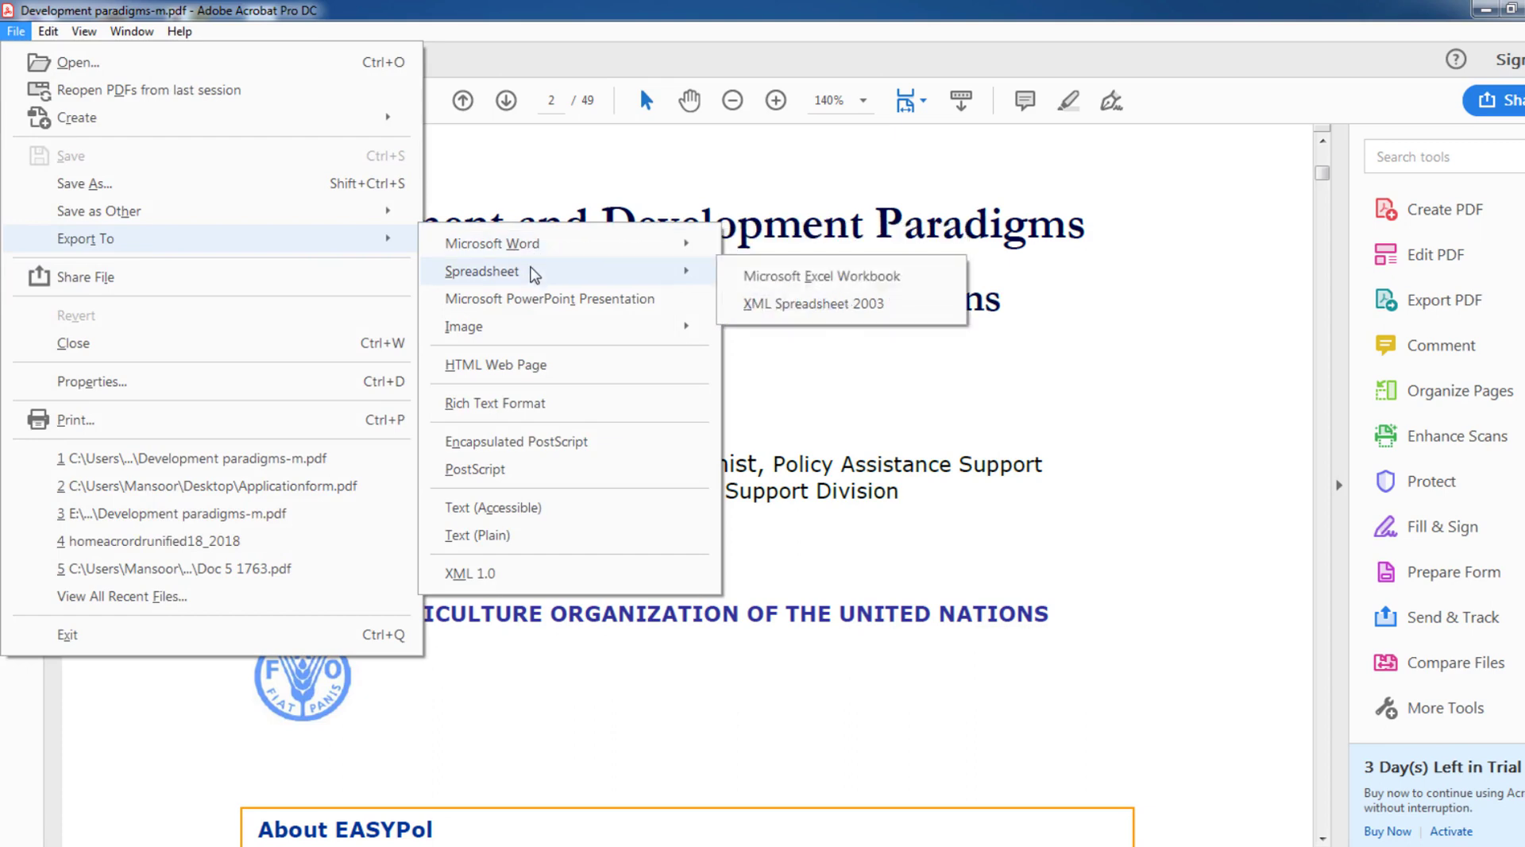
pyautogui.moveTo(548, 332)
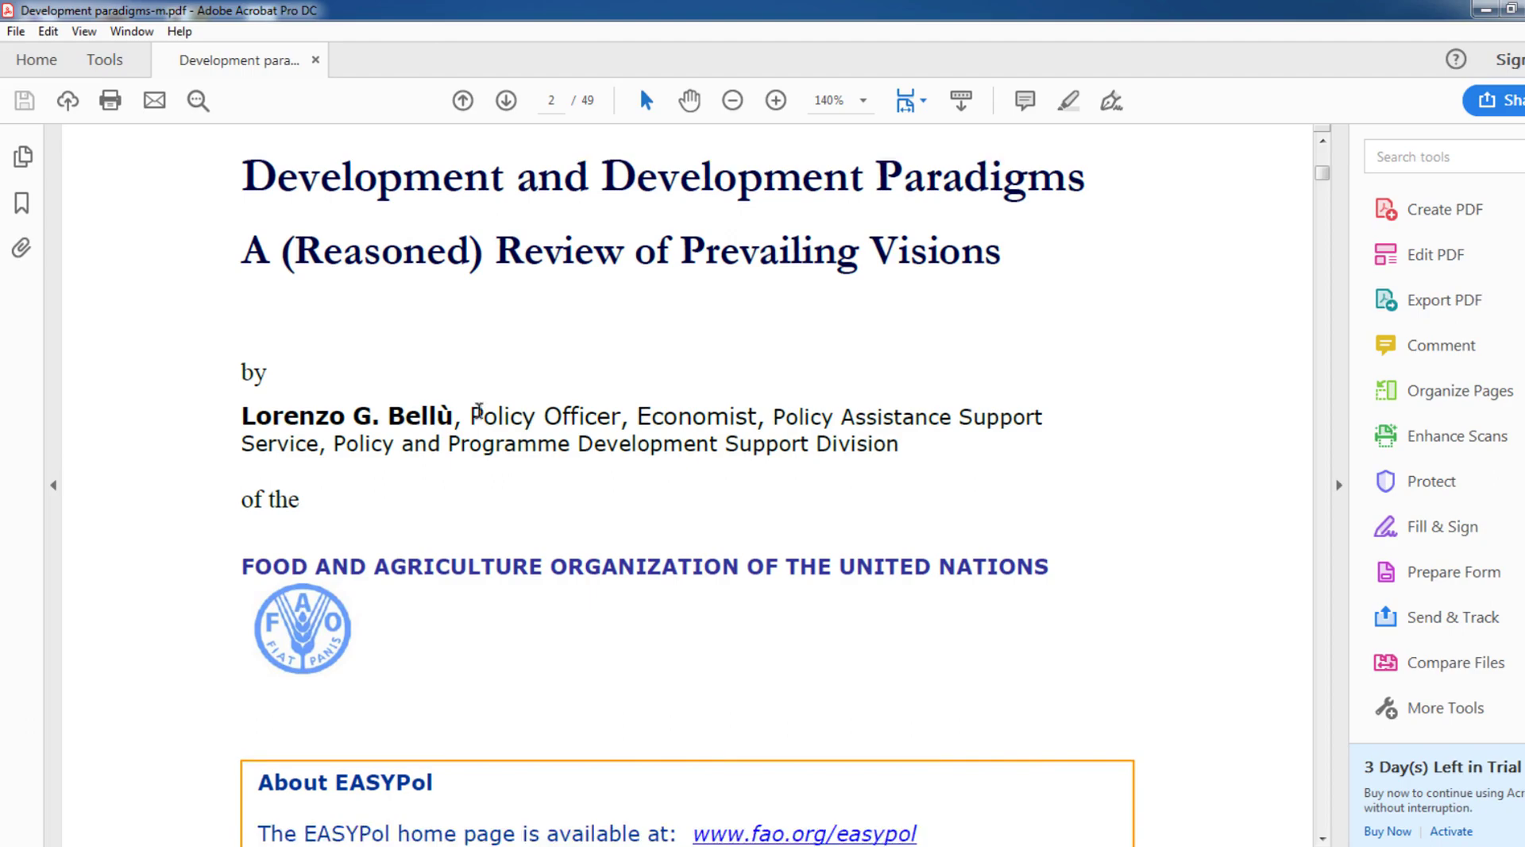
pyautogui.scroll(-3, 479, 411)
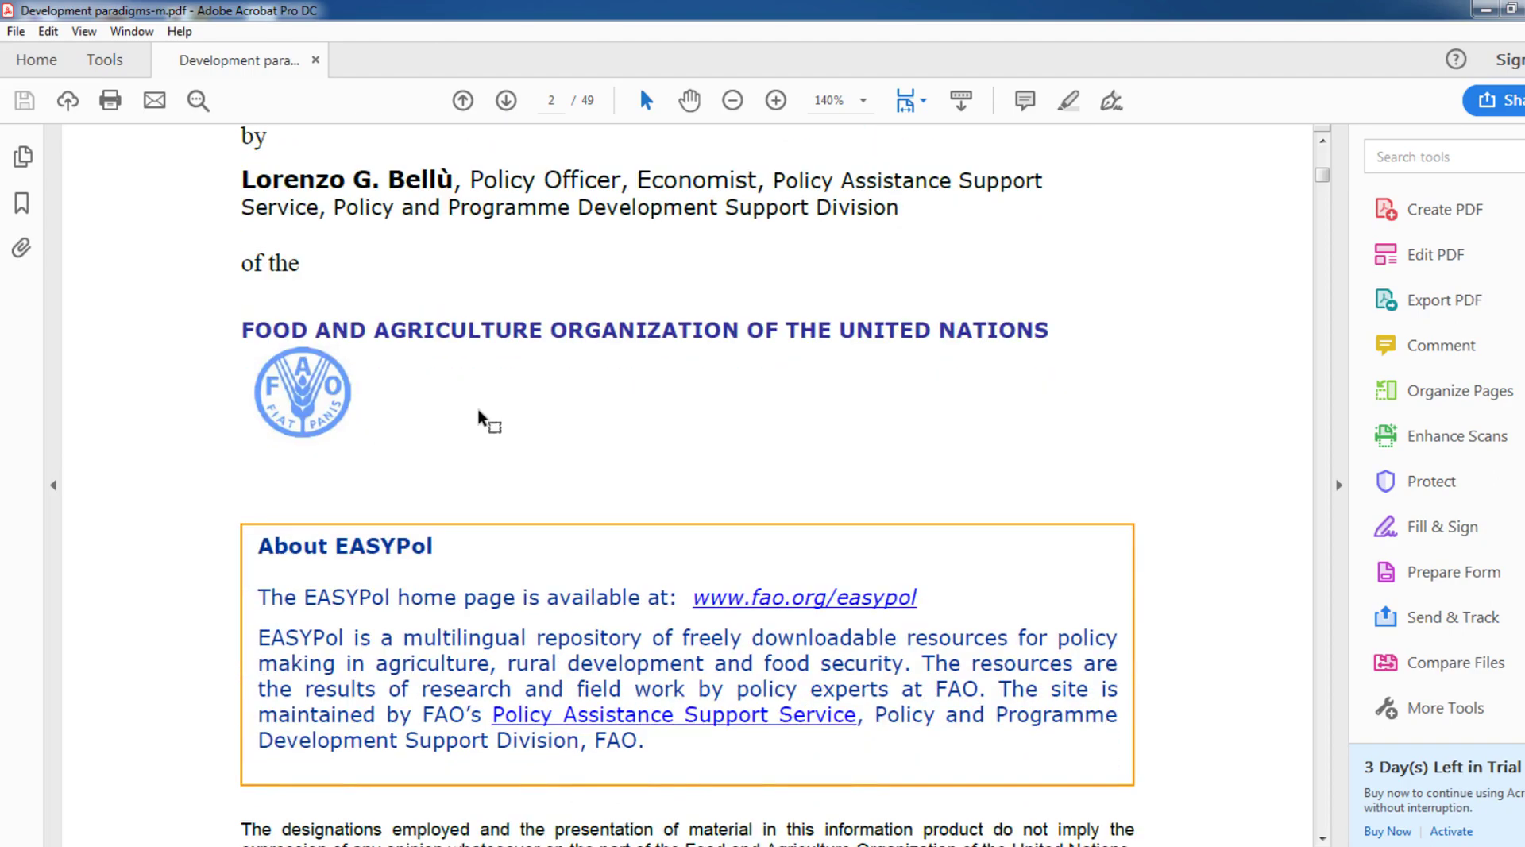
pyautogui.scroll(-3, 479, 411)
pyautogui.scroll(-2, 479, 411)
pyautogui.scroll(-2, 479, 411)
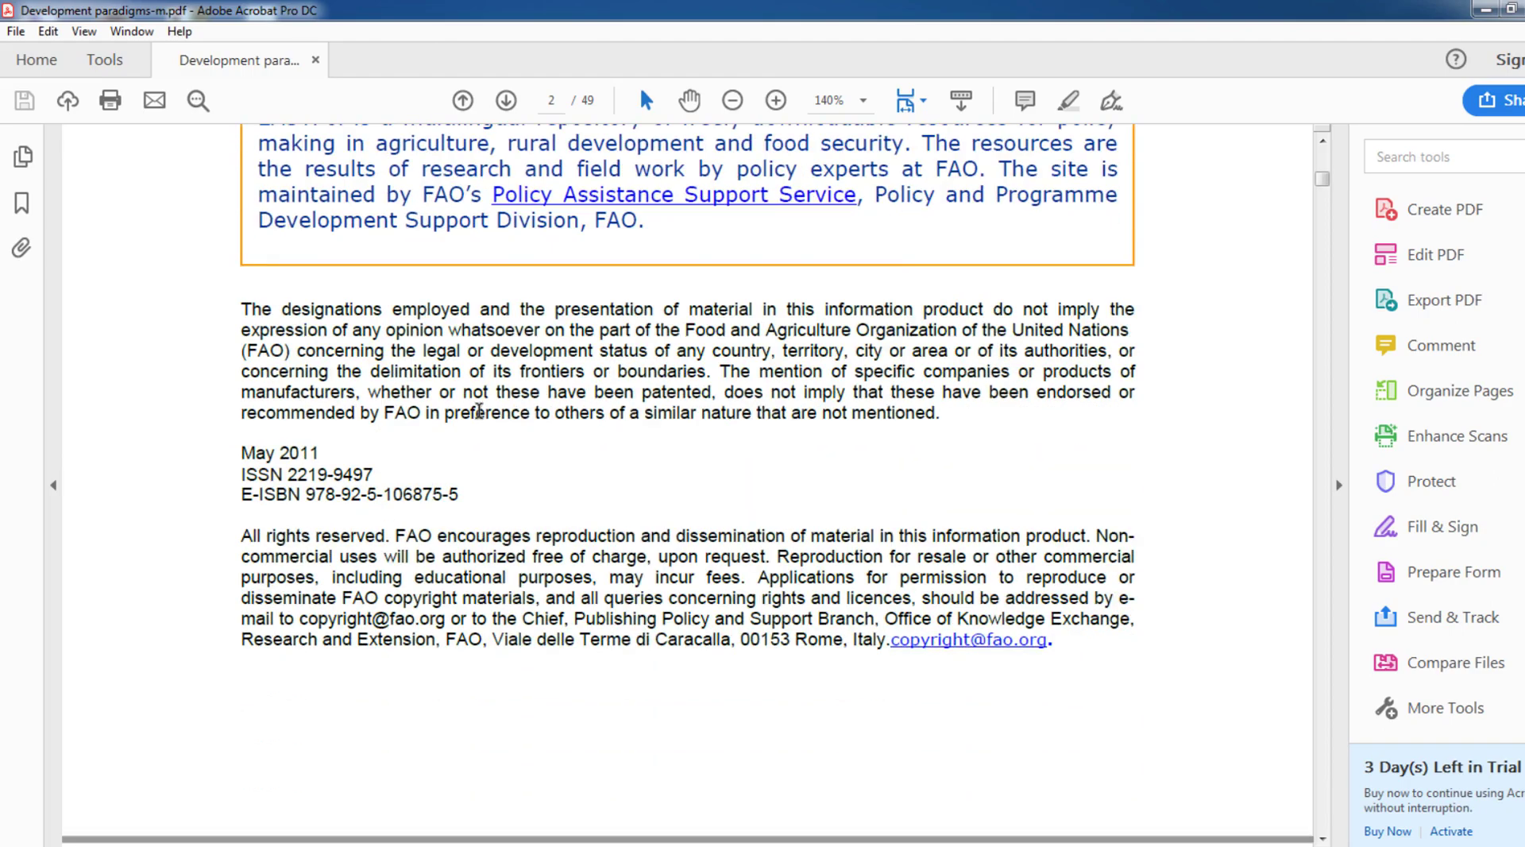
pyautogui.scroll(-2, 479, 410)
pyautogui.scroll(-2, 479, 411)
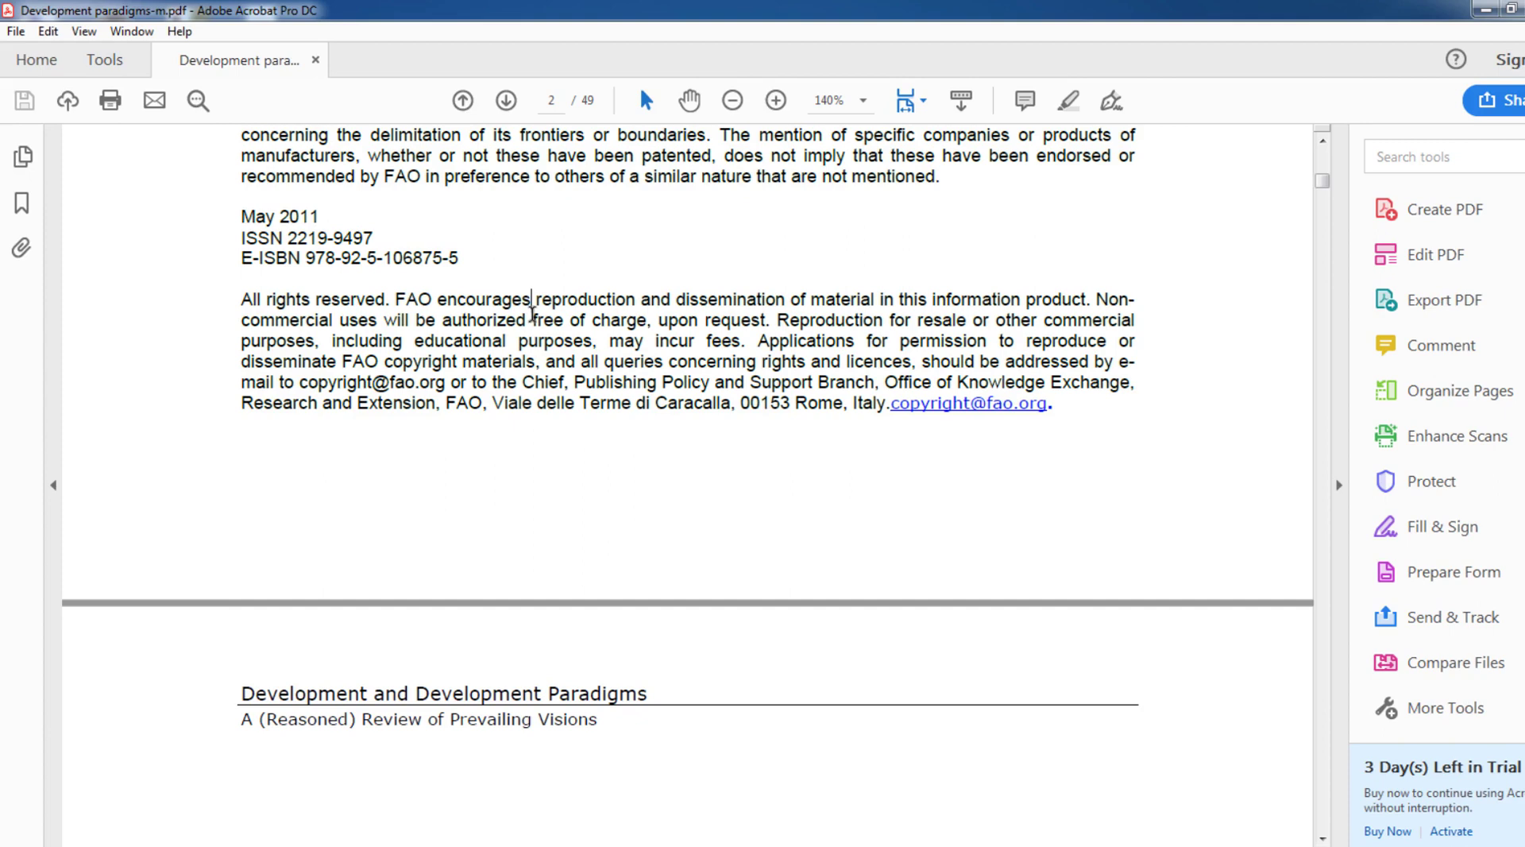
pyautogui.scroll(10, 630, 375)
pyautogui.scroll(-3, 623, 364)
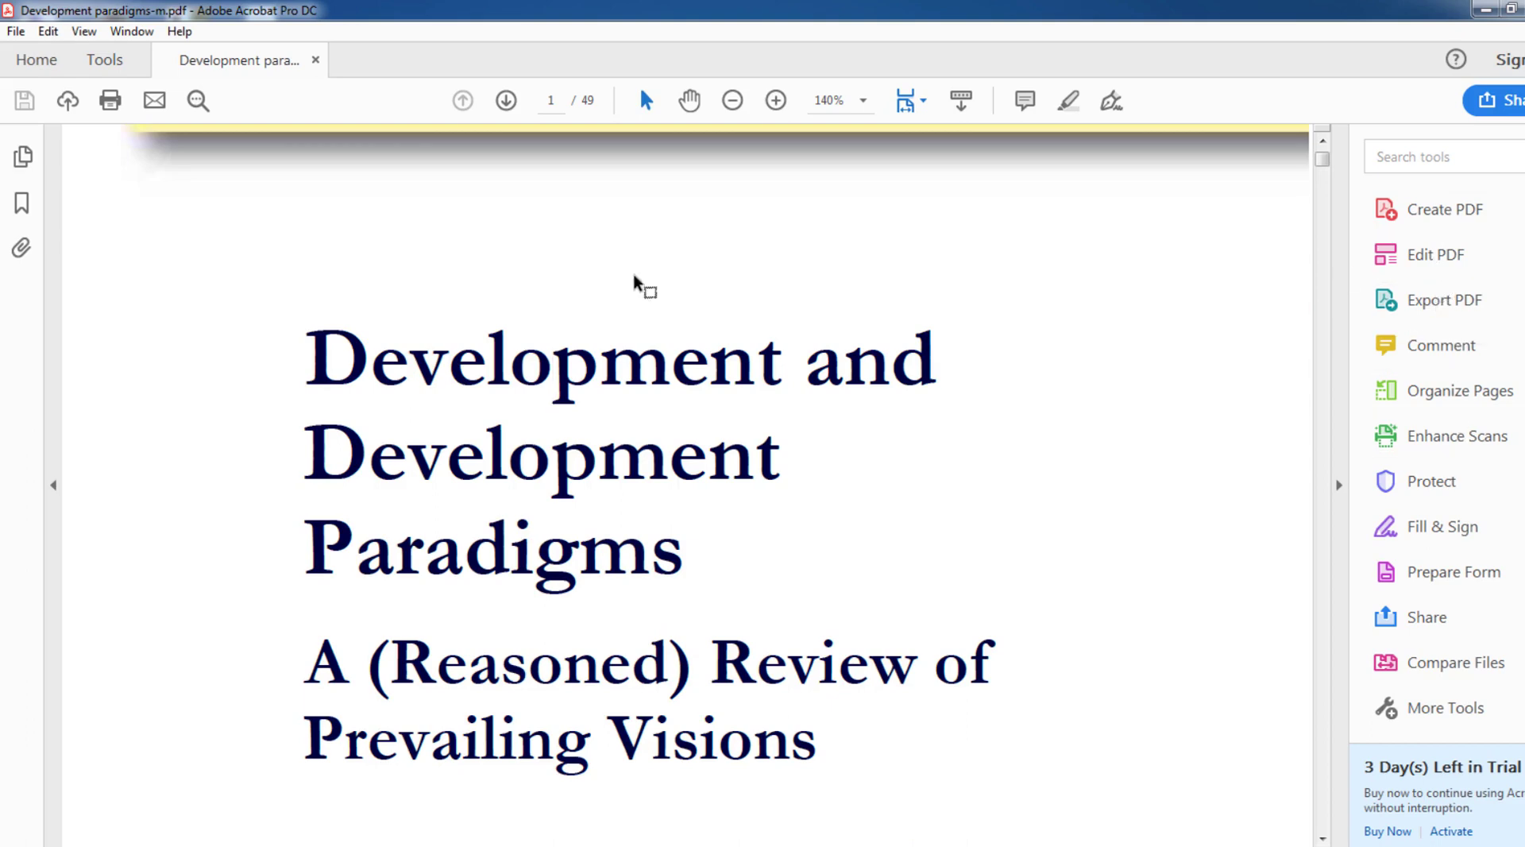
# In Edit PDF mode, select and move the EASYPol logo on page 2, then delete it.
pyautogui.click(1412, 265)
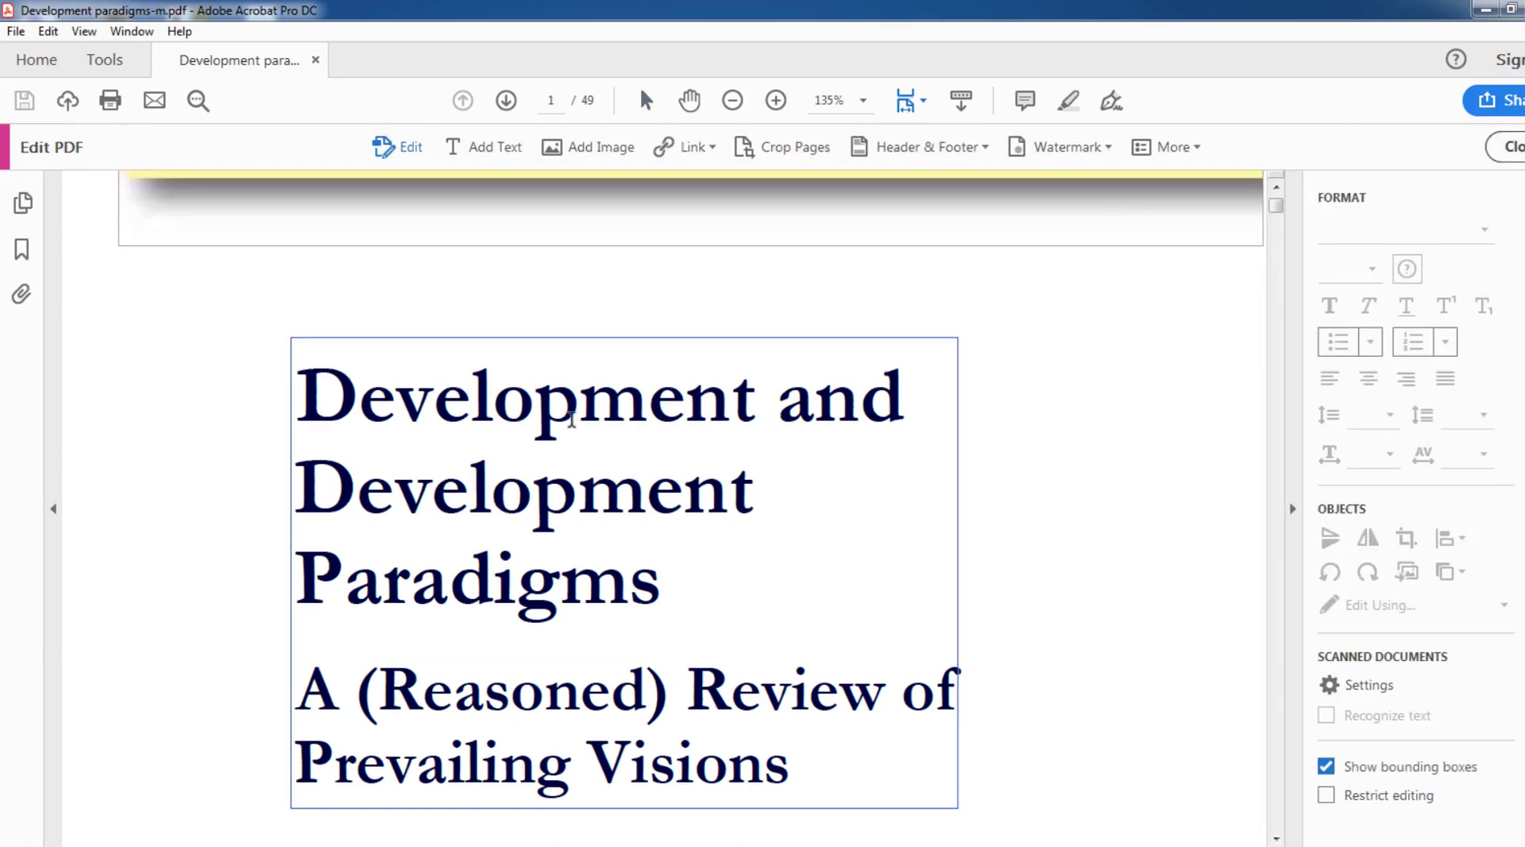
pyautogui.click(533, 404)
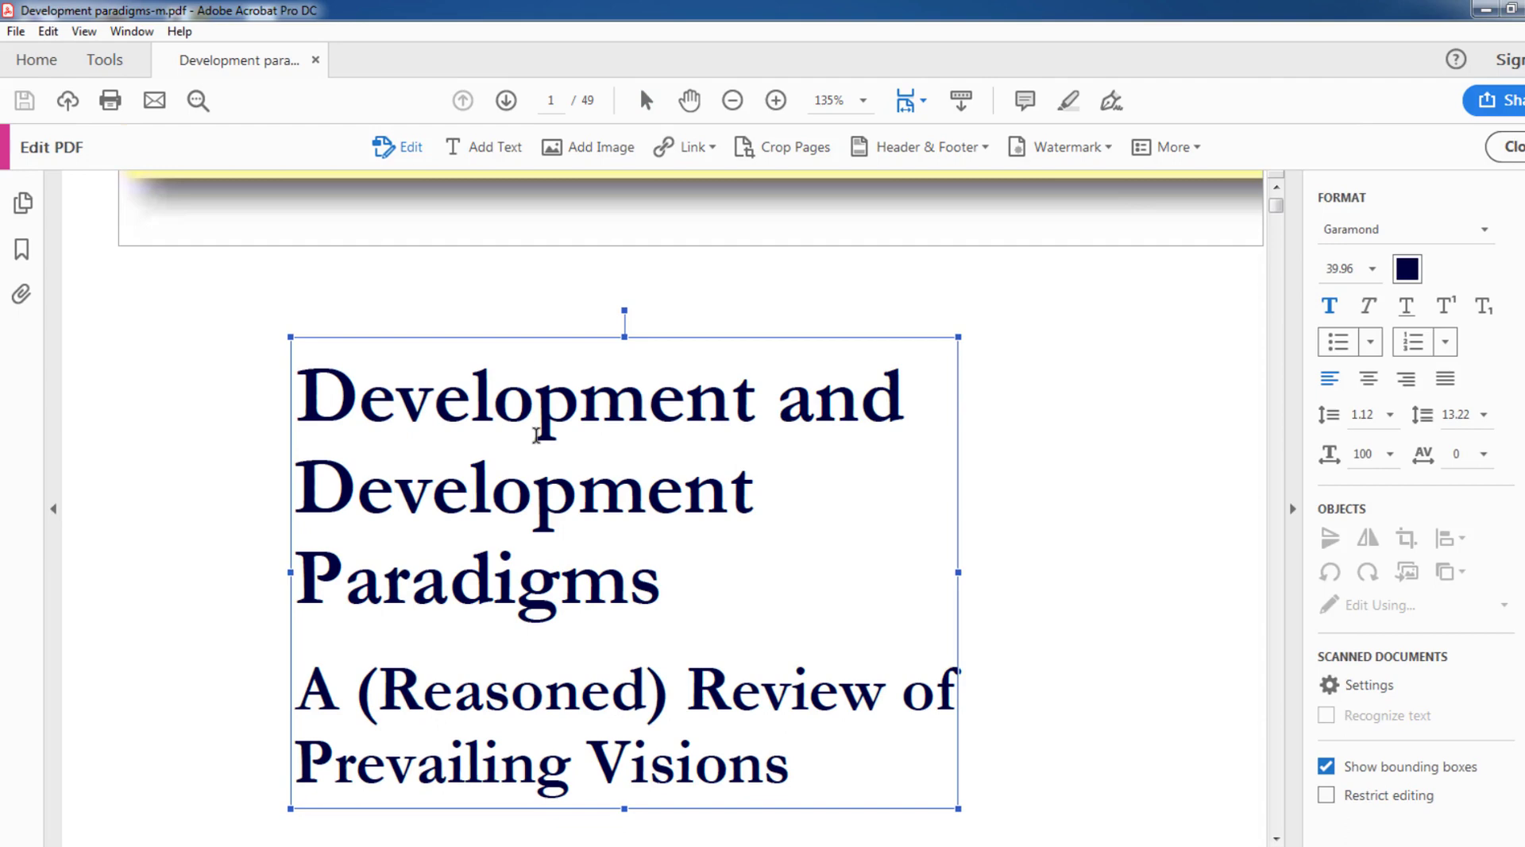
pyautogui.scroll(-5, 548, 461)
pyautogui.scroll(-5, 569, 477)
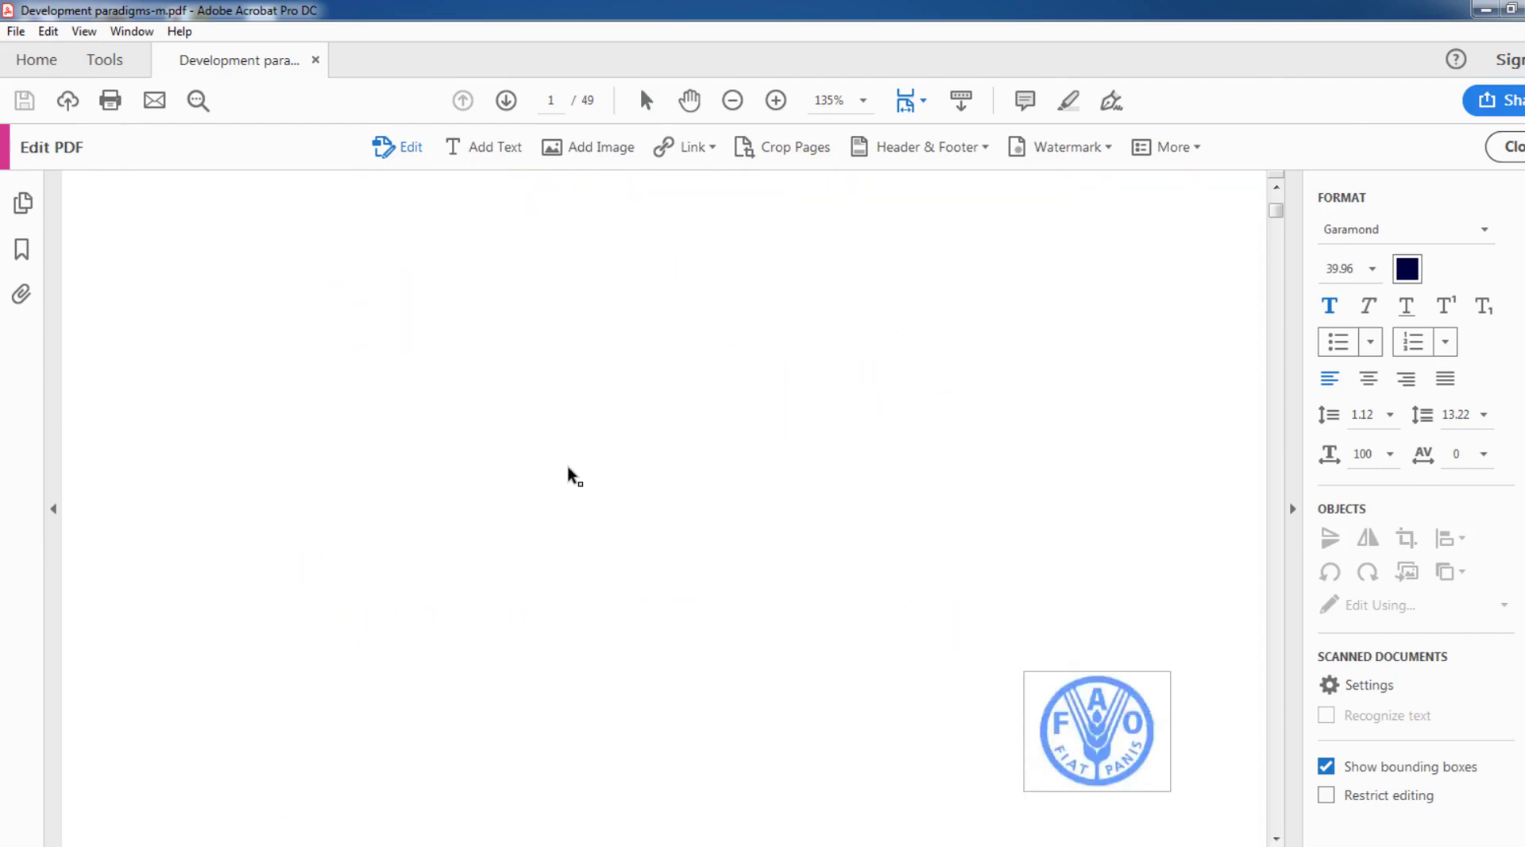
pyautogui.scroll(-5, 569, 477)
pyautogui.scroll(-5, 516, 474)
pyautogui.click(449, 434)
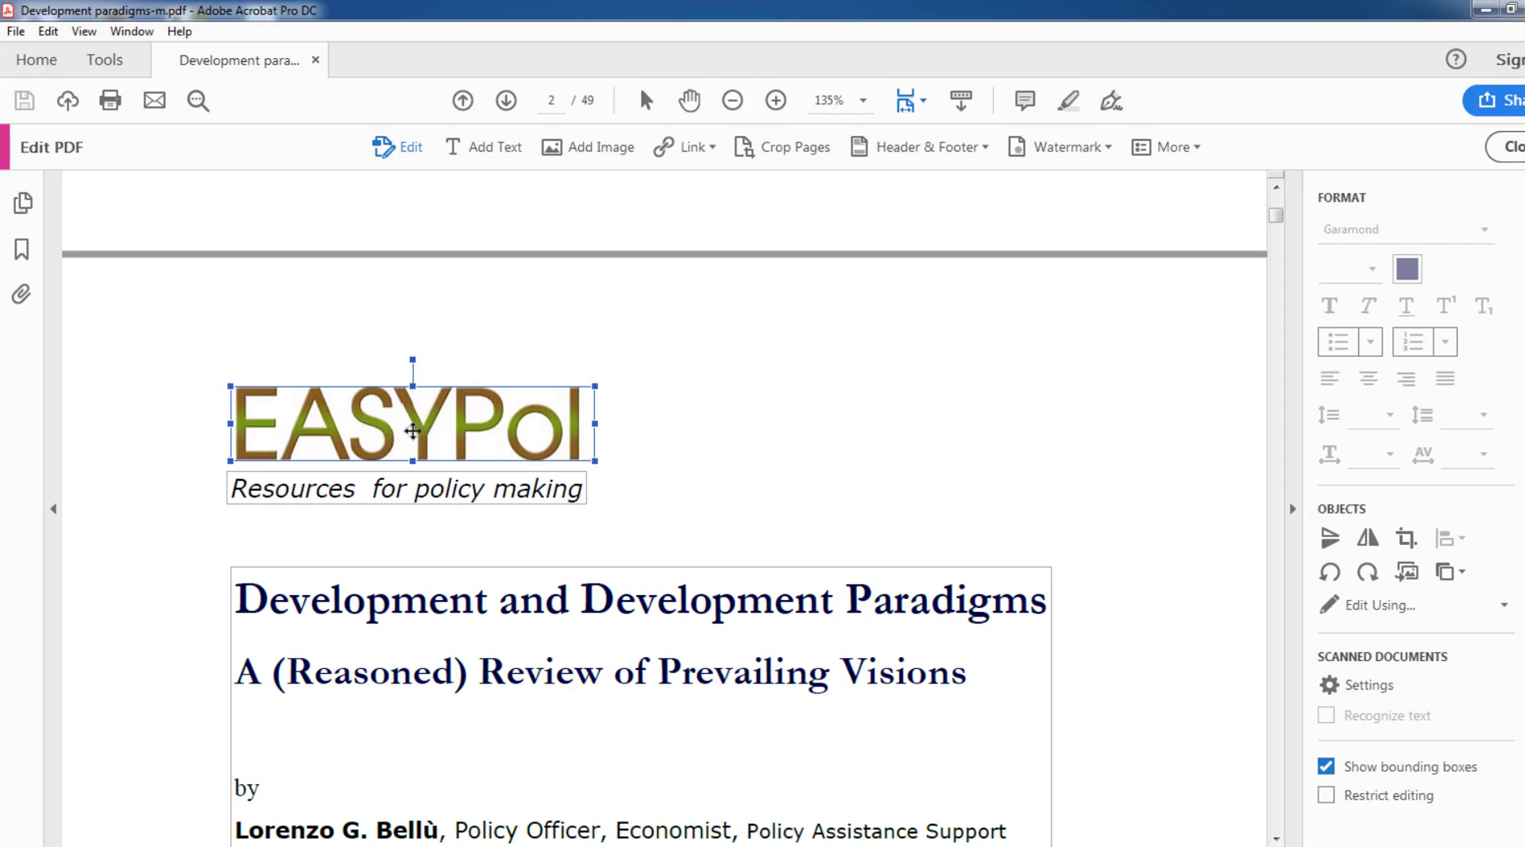
pyautogui.moveTo(423, 430); pyautogui.dragTo(689, 421)
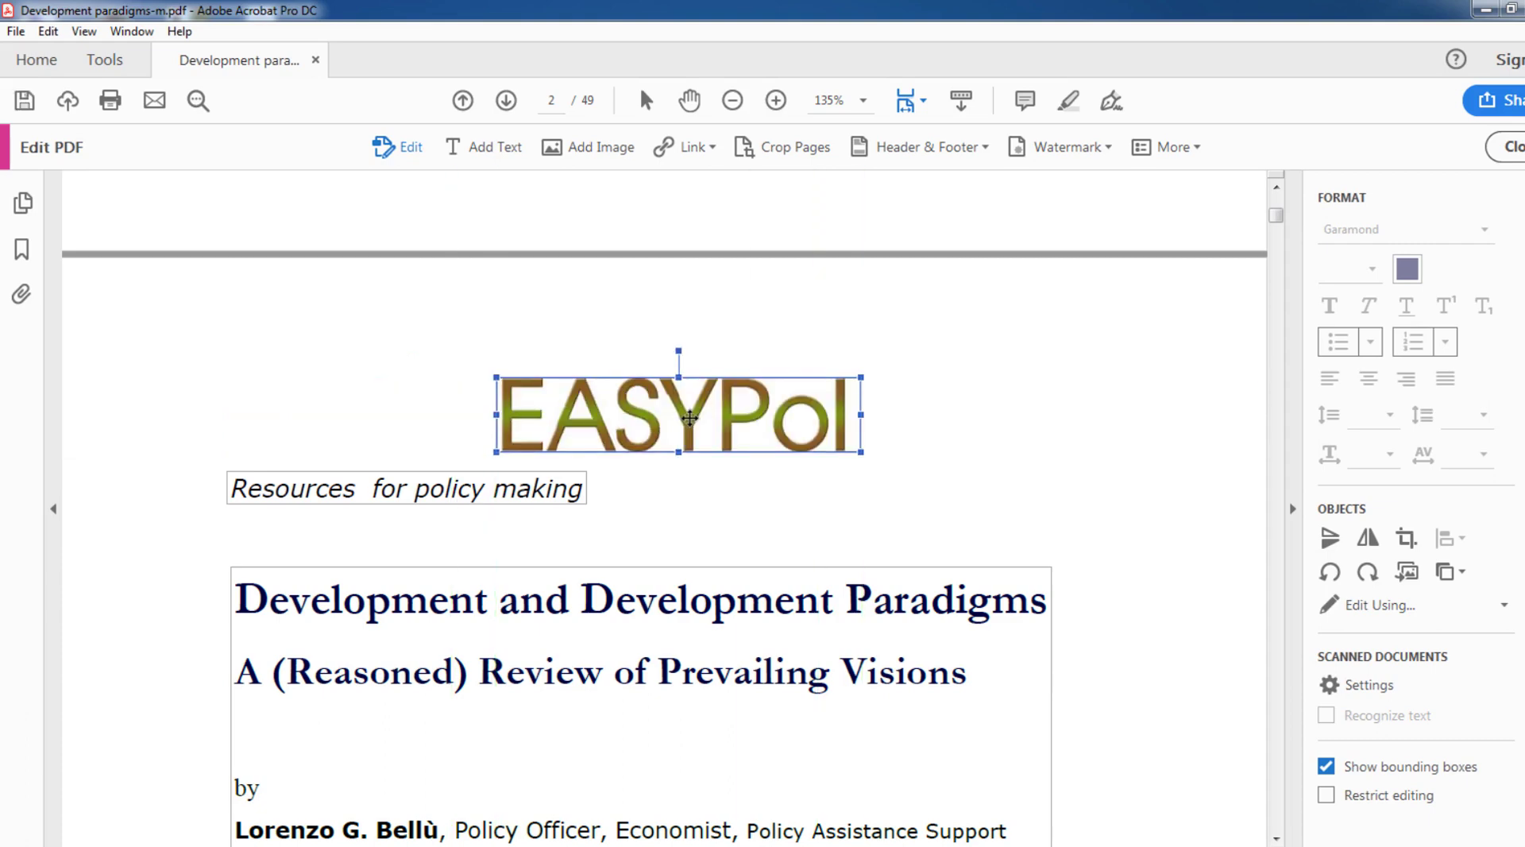
pyautogui.moveTo(639, 412); pyautogui.dragTo(401, 404)
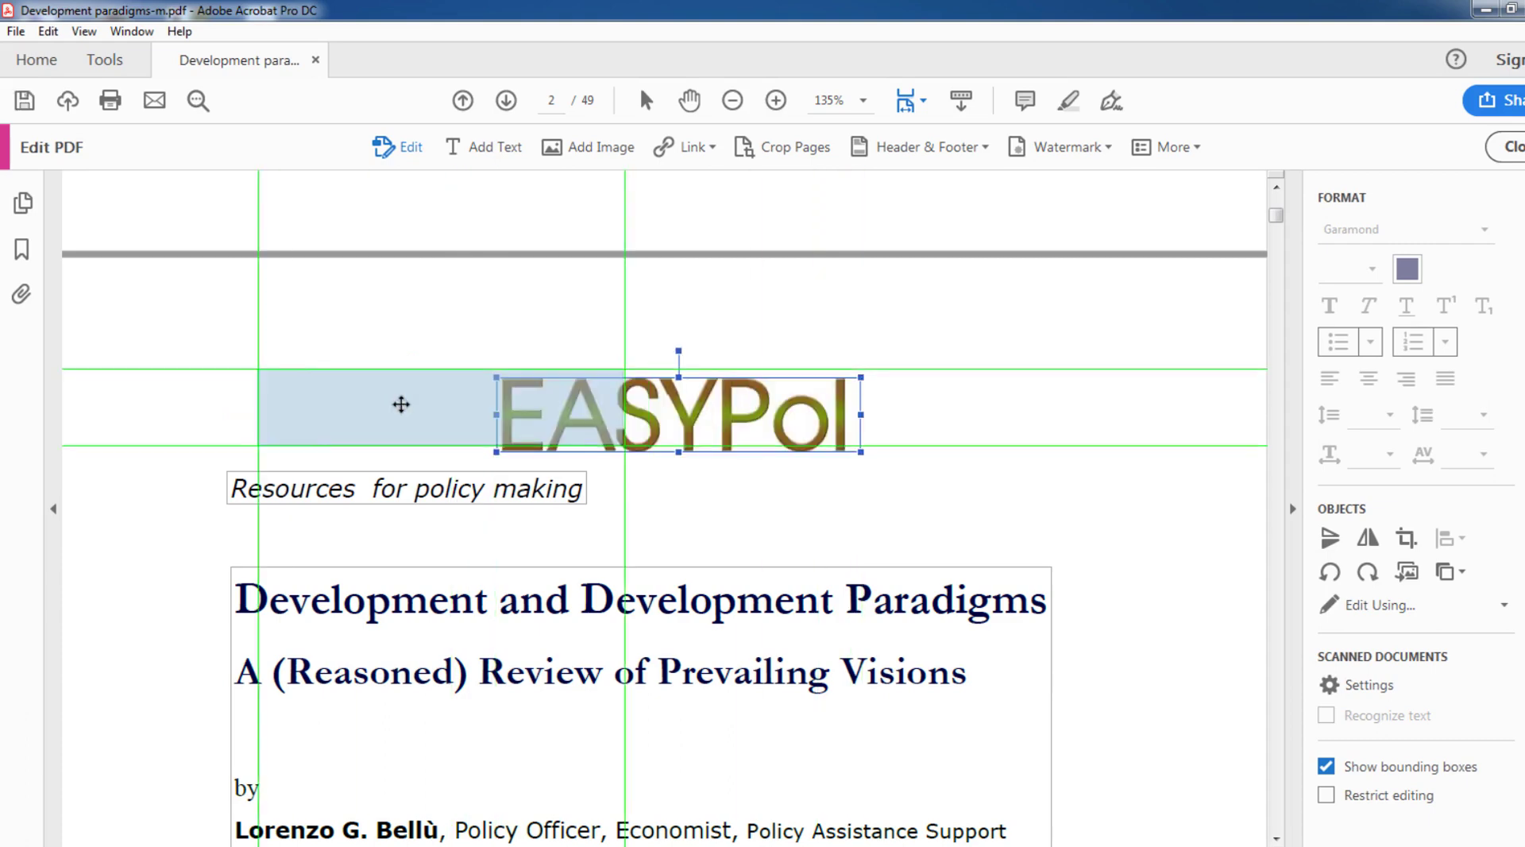
pyautogui.press('Delete')
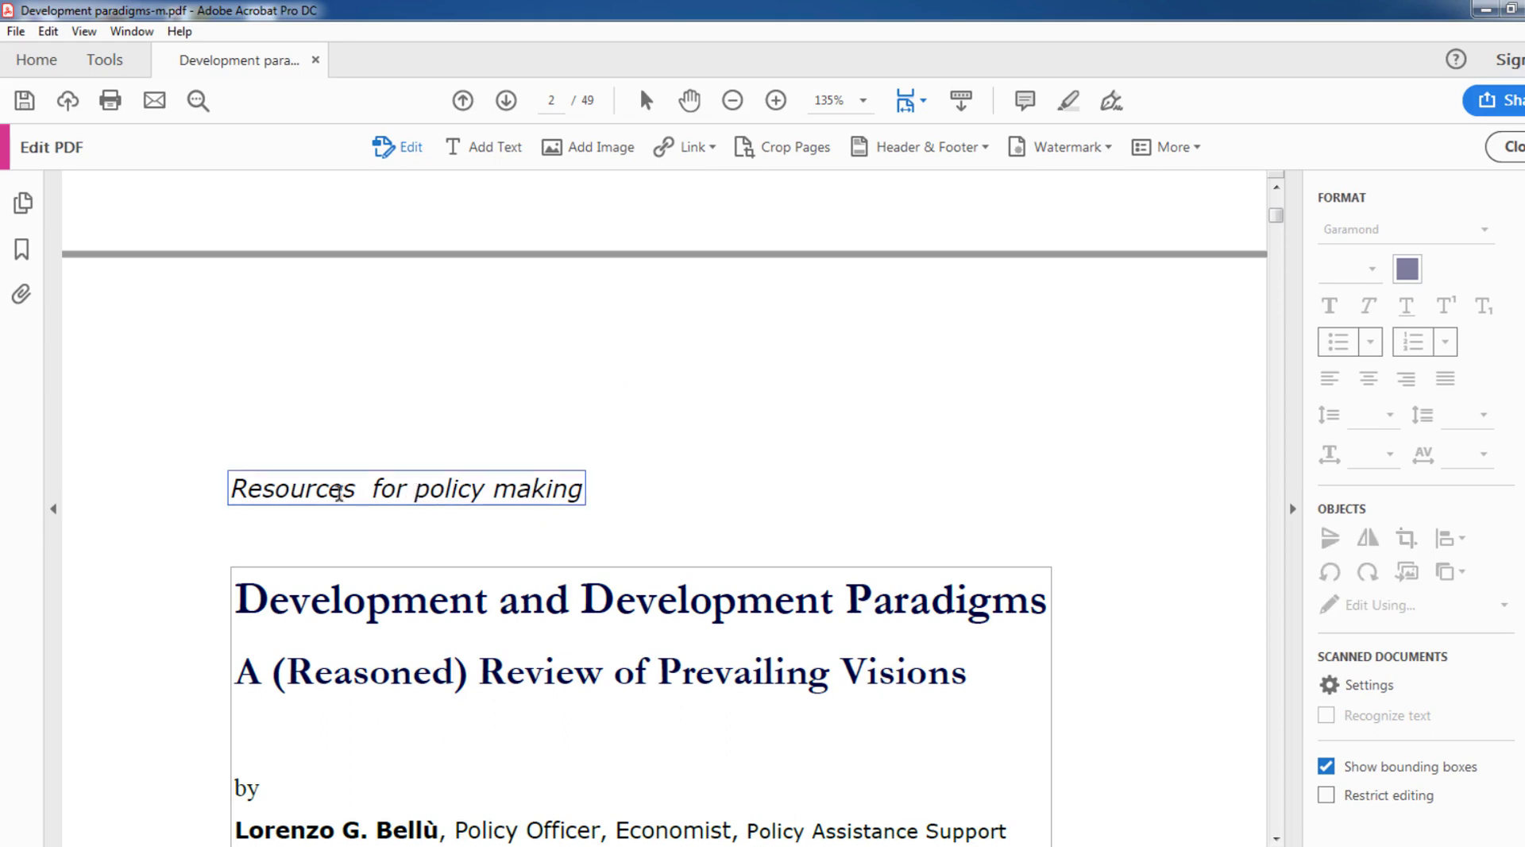
# Replace the tagline text with test letters, then overwrite it all with a person's name.
pyautogui.moveTo(339, 493); pyautogui.dragTo(446, 491)
pyautogui.write('asdkfsakjdui')
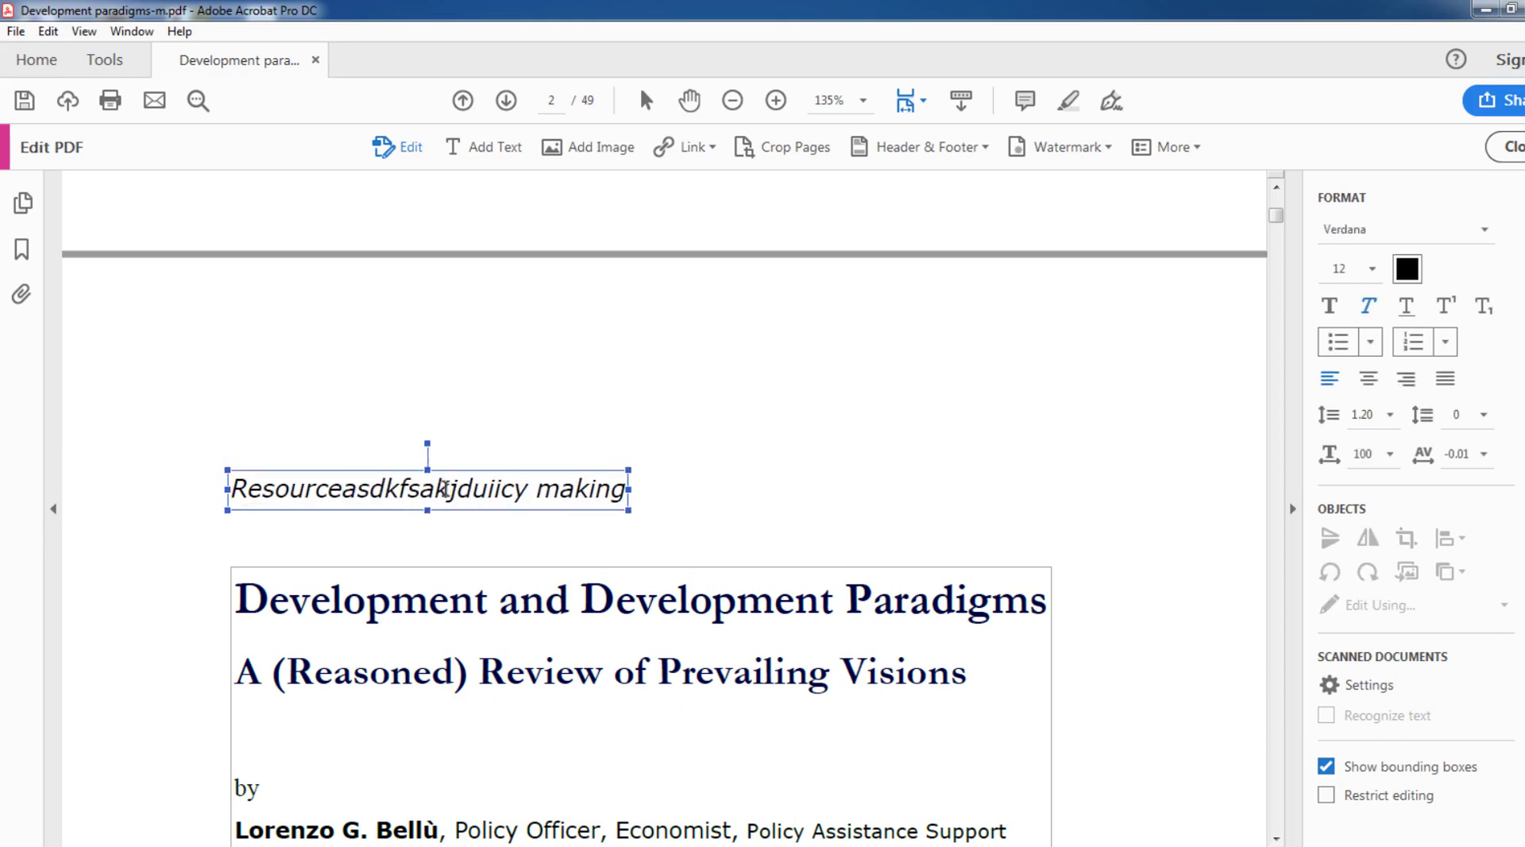
pyautogui.write('hf')
pyautogui.hotkey('ctrl', 'a')
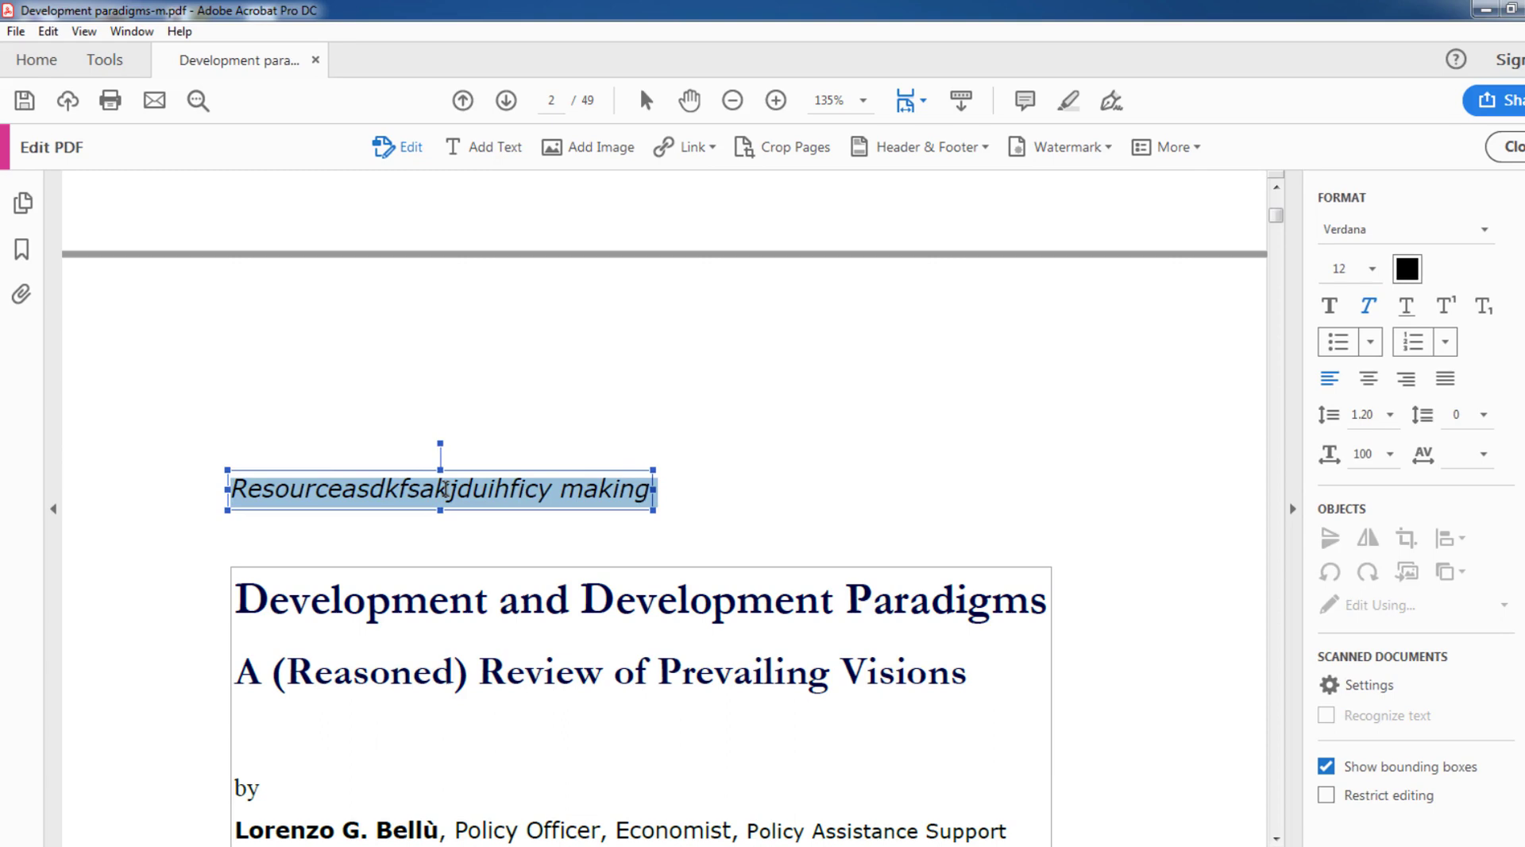
pyautogui.write('mansoor ab')
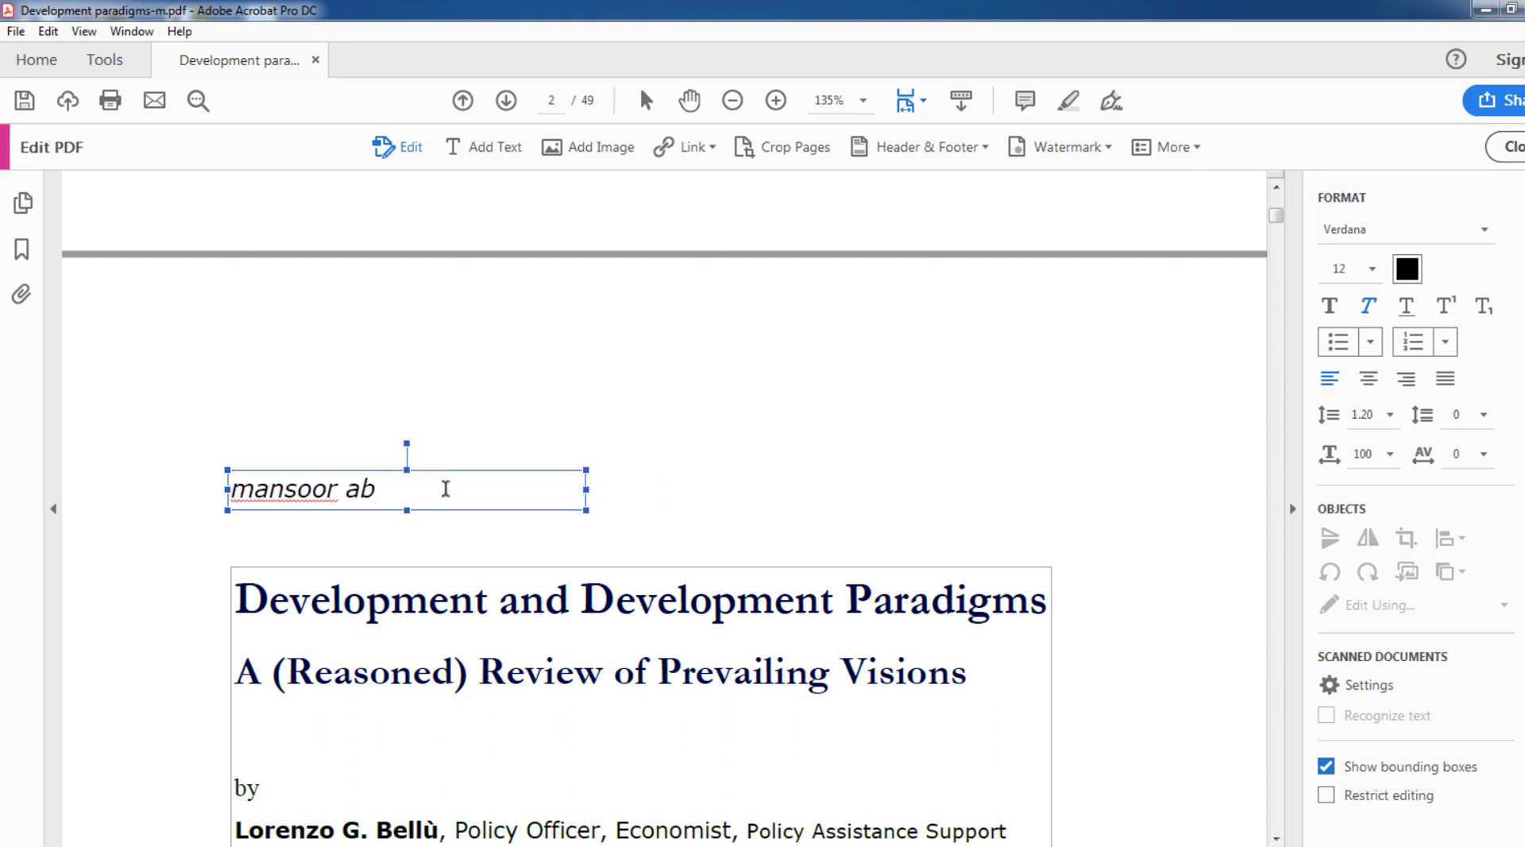
pyautogui.write('bas')
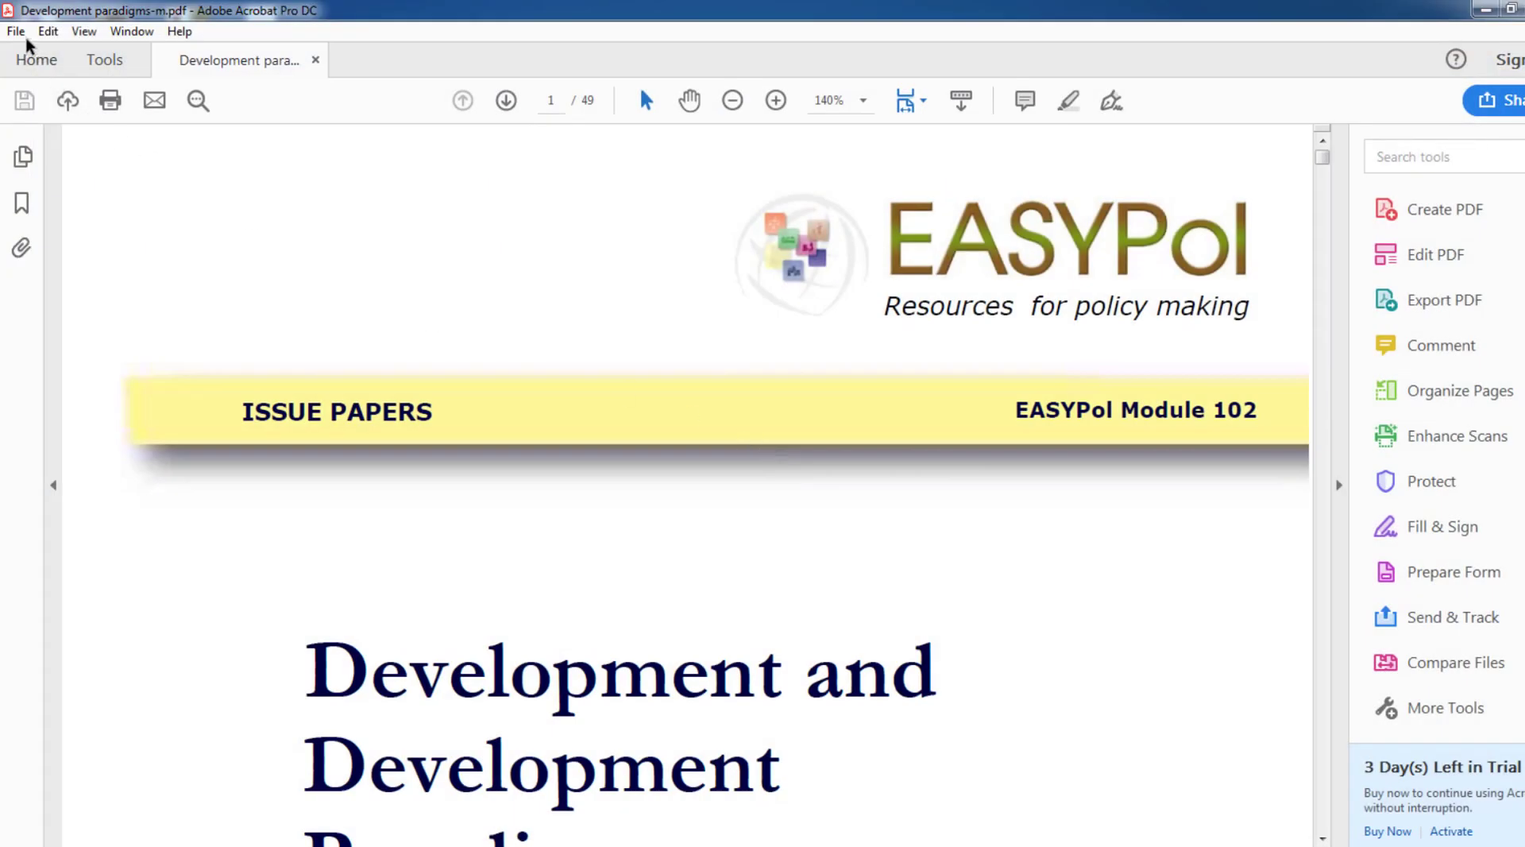
# Browse the Export To format list, close it, scroll the page, and bring up the File menu again.
pyautogui.click(16, 31)
pyautogui.moveTo(72, 246)
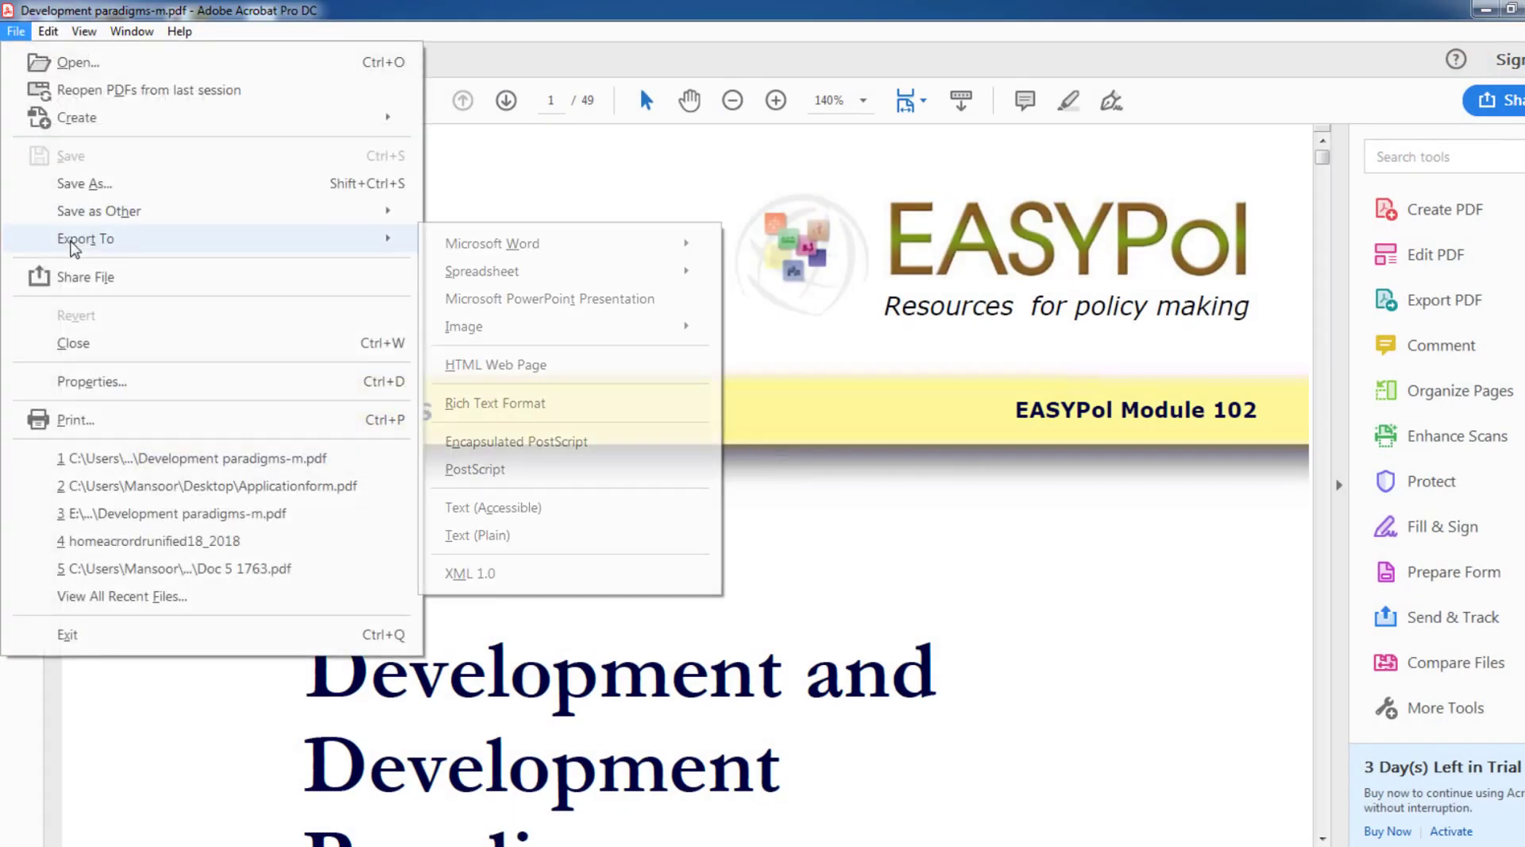
pyautogui.moveTo(482, 271)
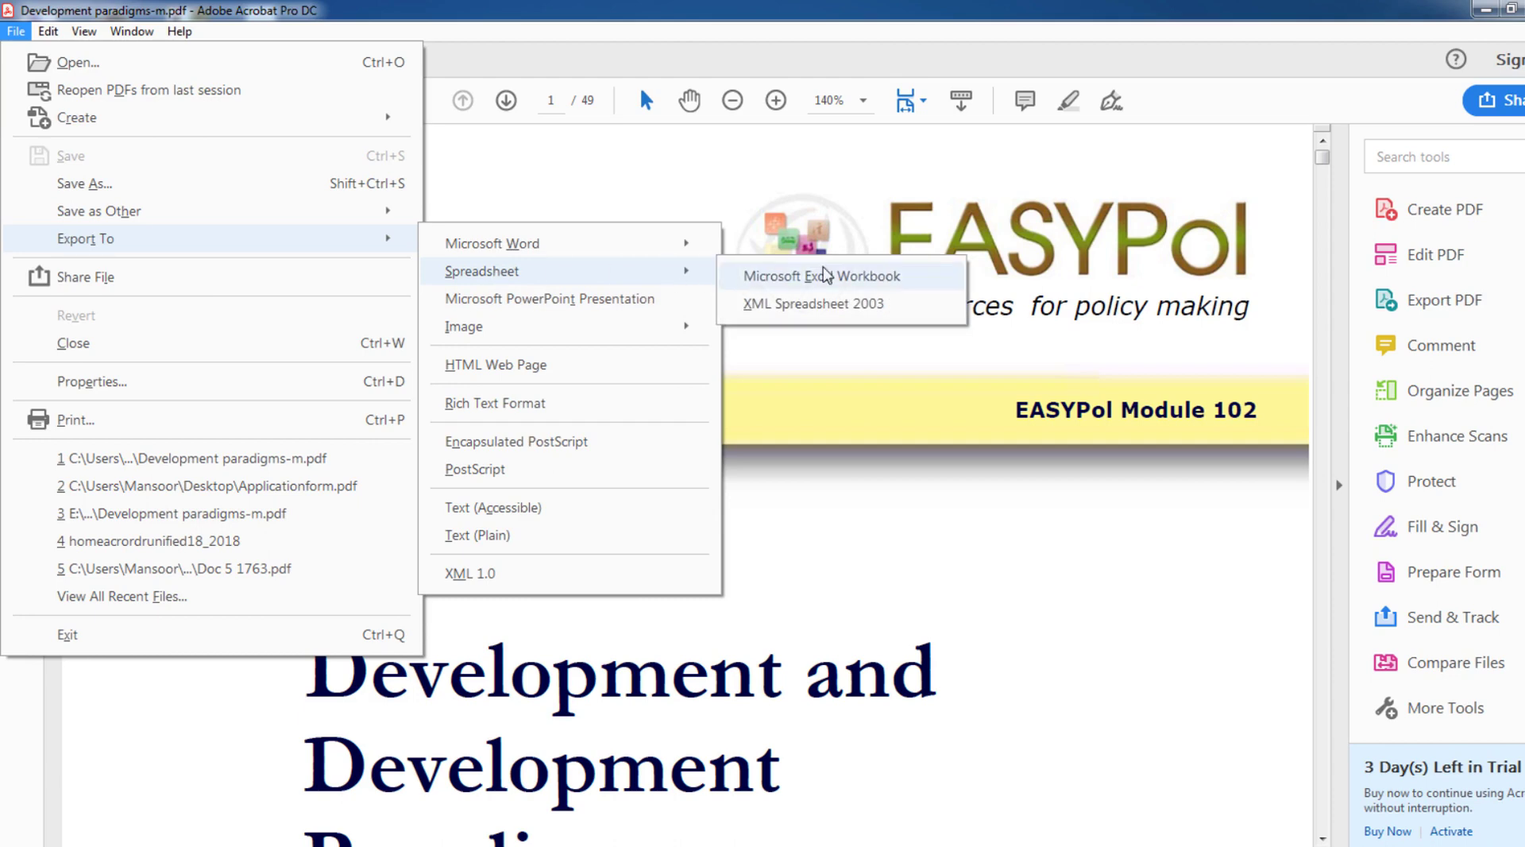
pyautogui.click(957, 636)
pyautogui.scroll(-3, 786, 534)
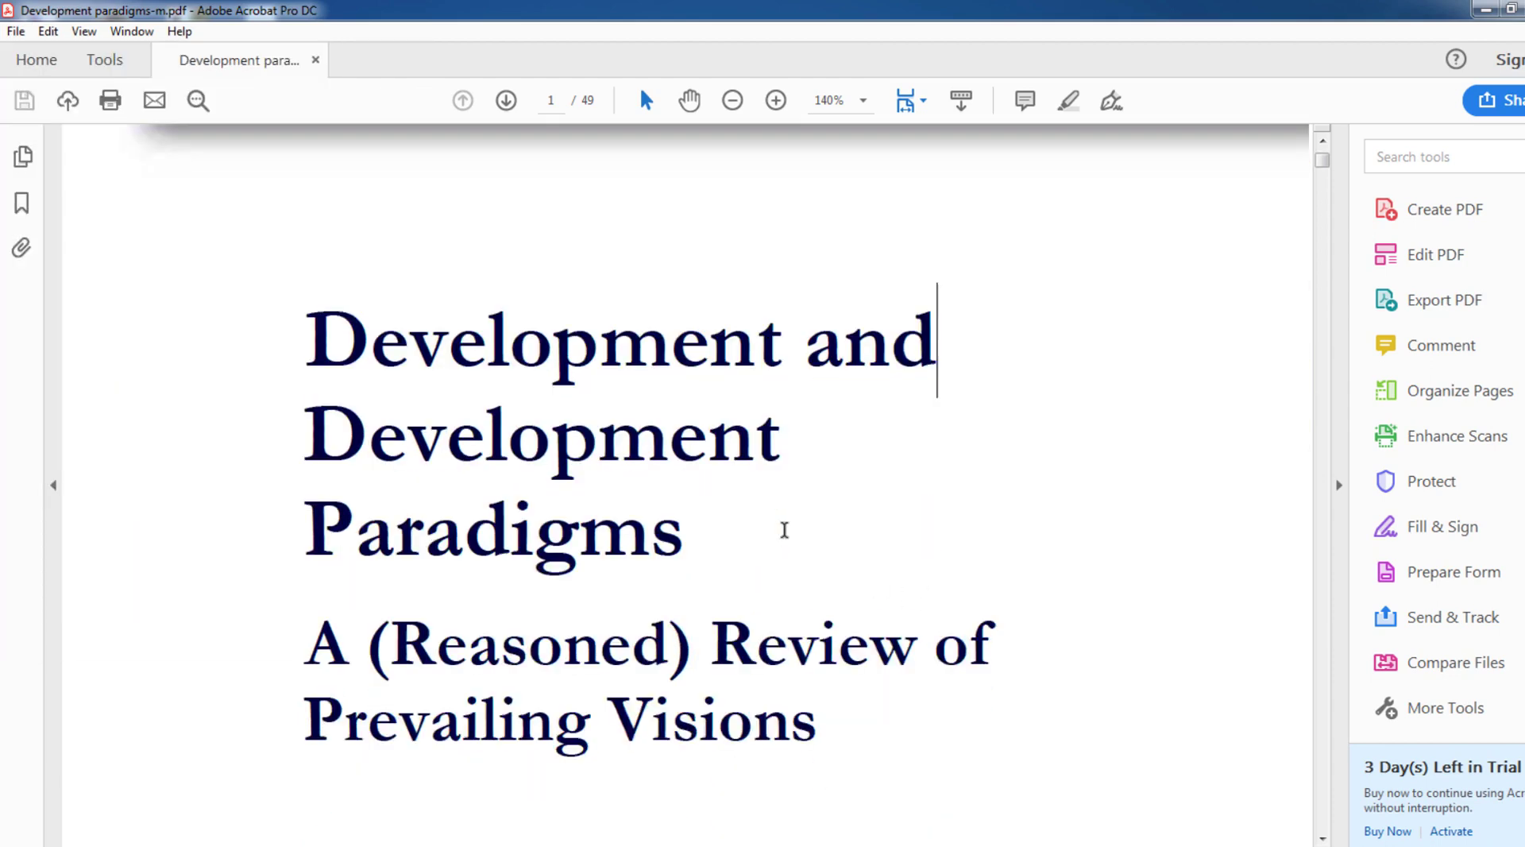
pyautogui.scroll(-5, 784, 534)
pyautogui.click(11, 33)
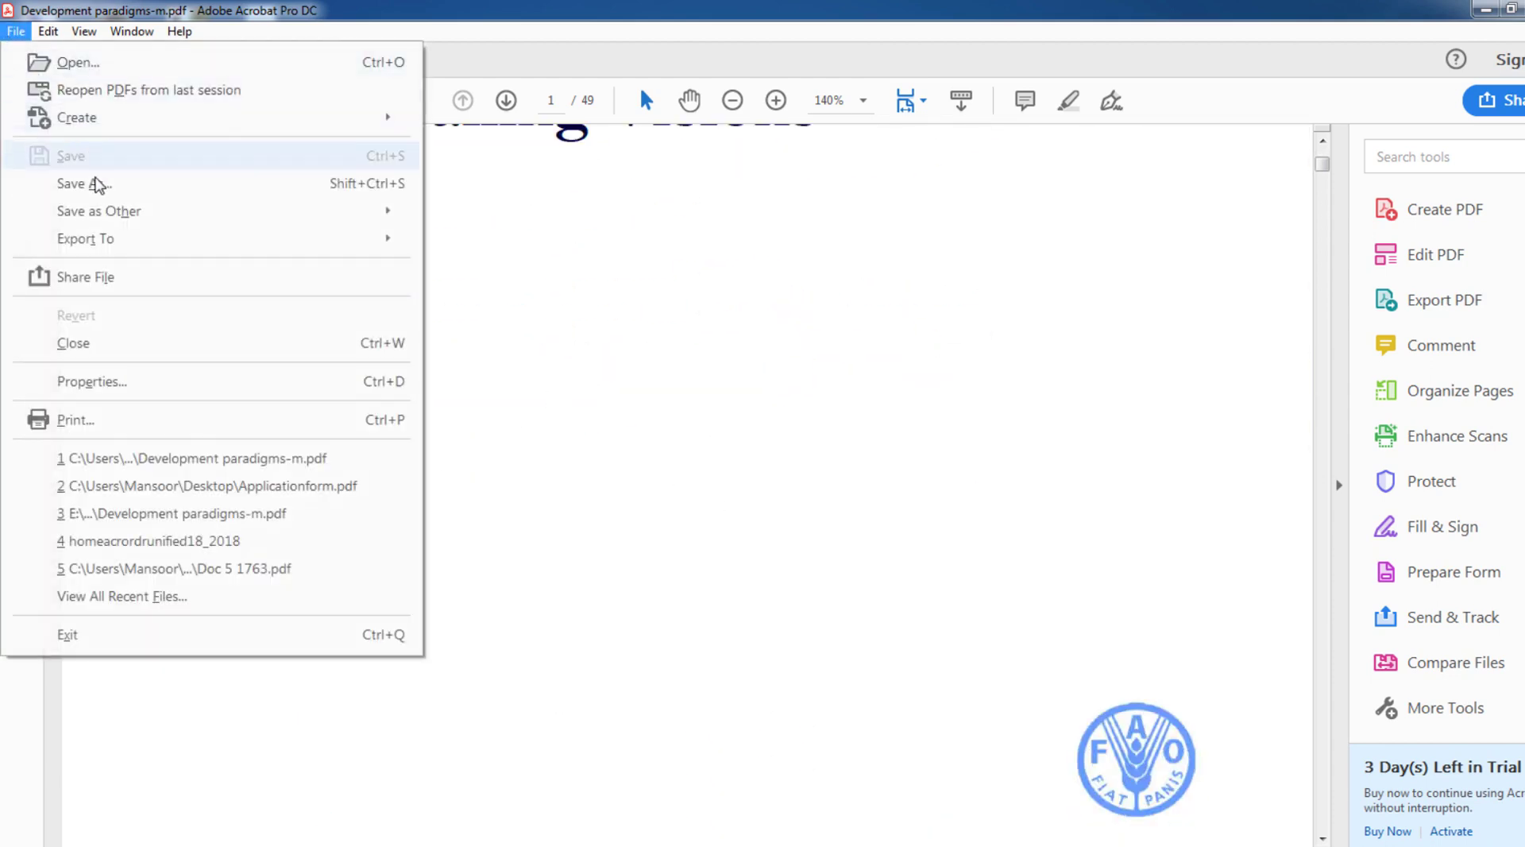
pyautogui.moveTo(120, 238)
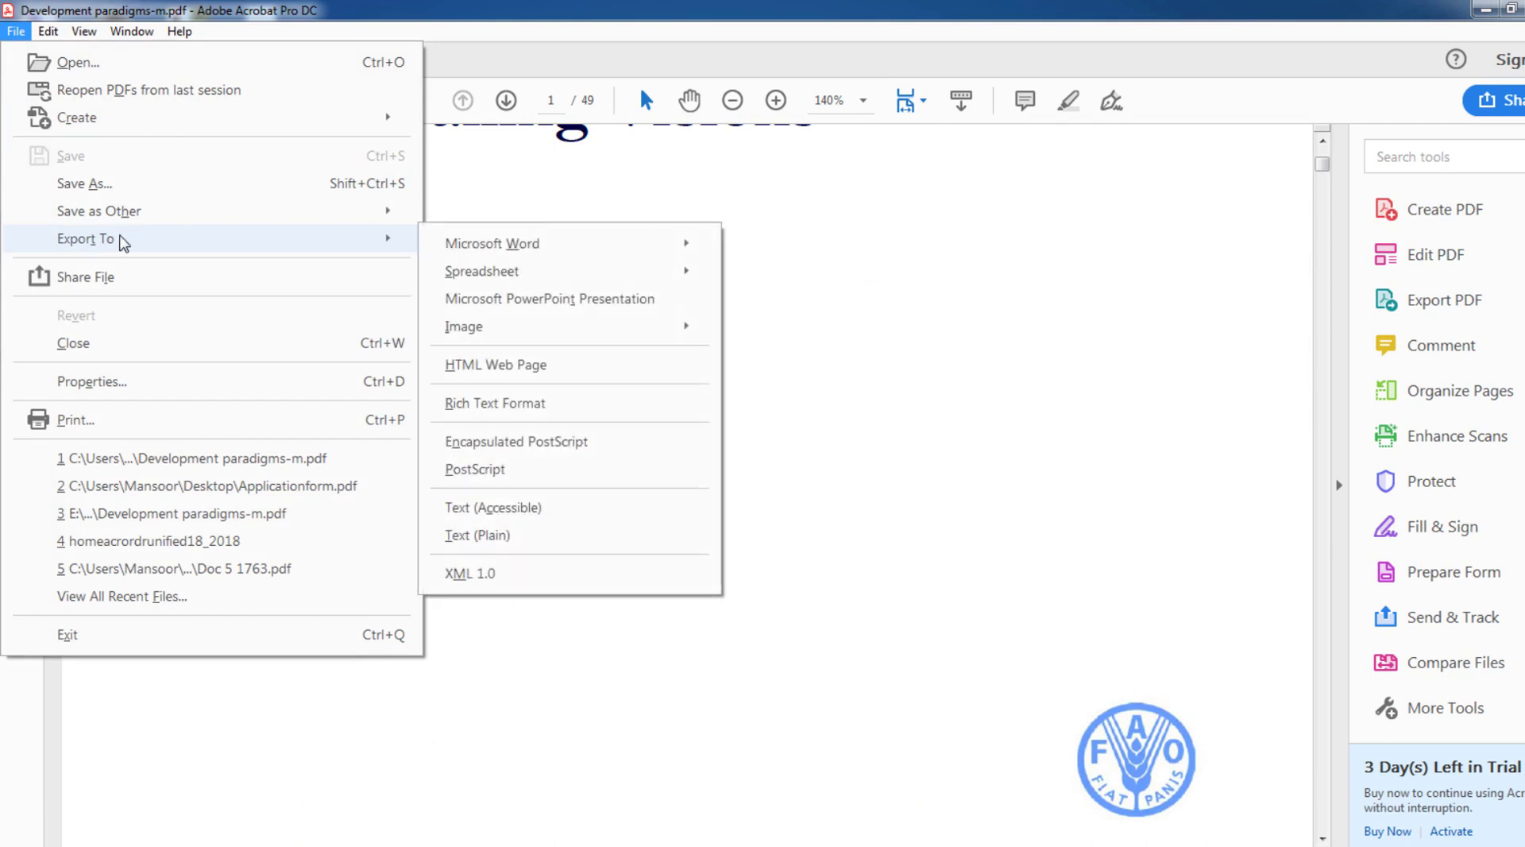
# Save a PowerPoint export of the PDF as 'Development paradigms-m power' and view it.
pyautogui.click(517, 300)
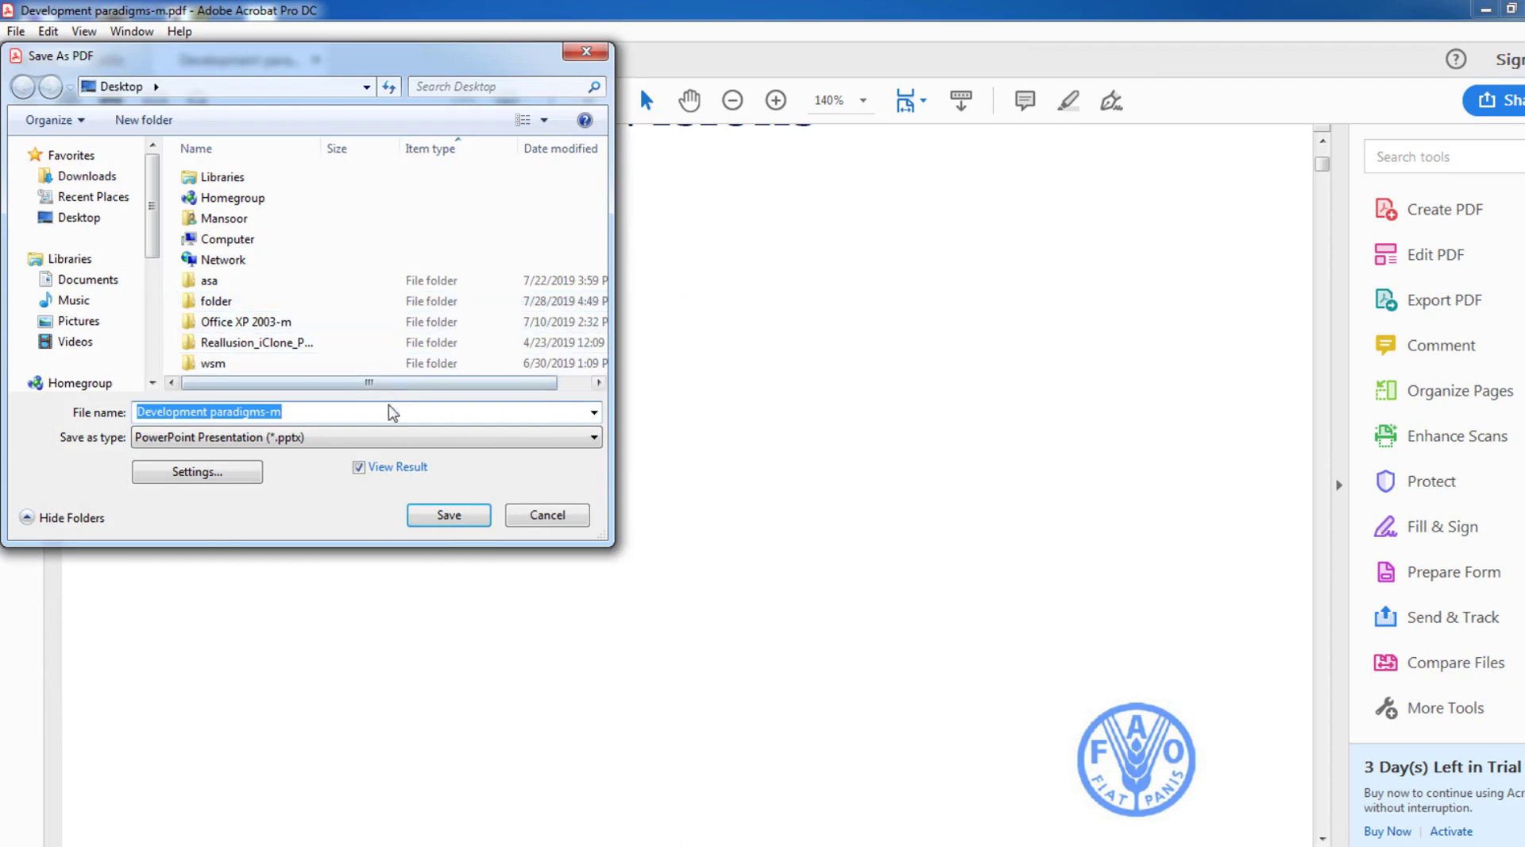
pyautogui.click(389, 413)
pyautogui.write('power')
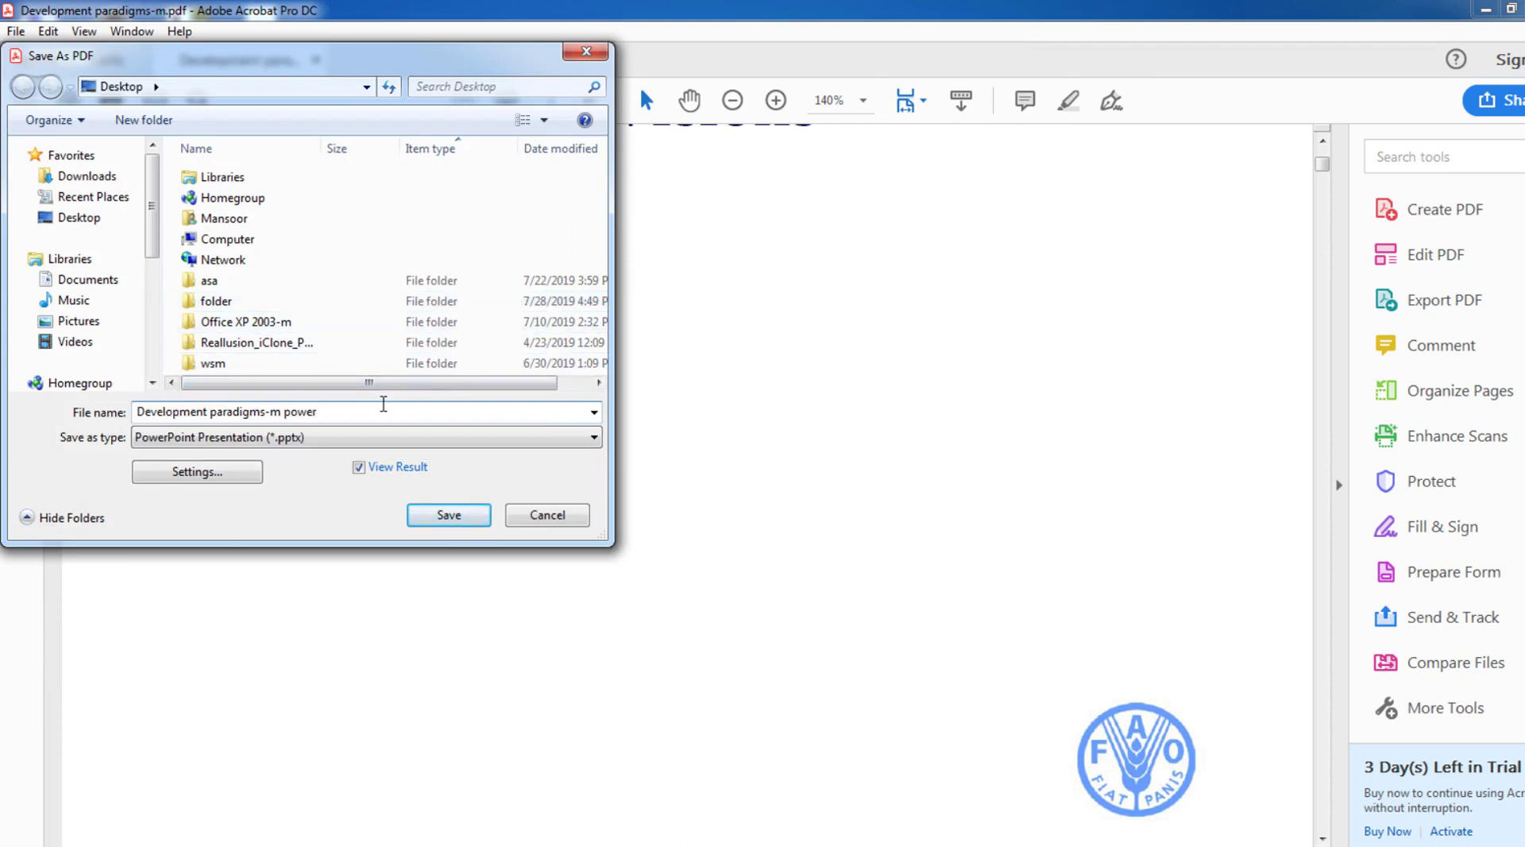
pyautogui.press('Return')
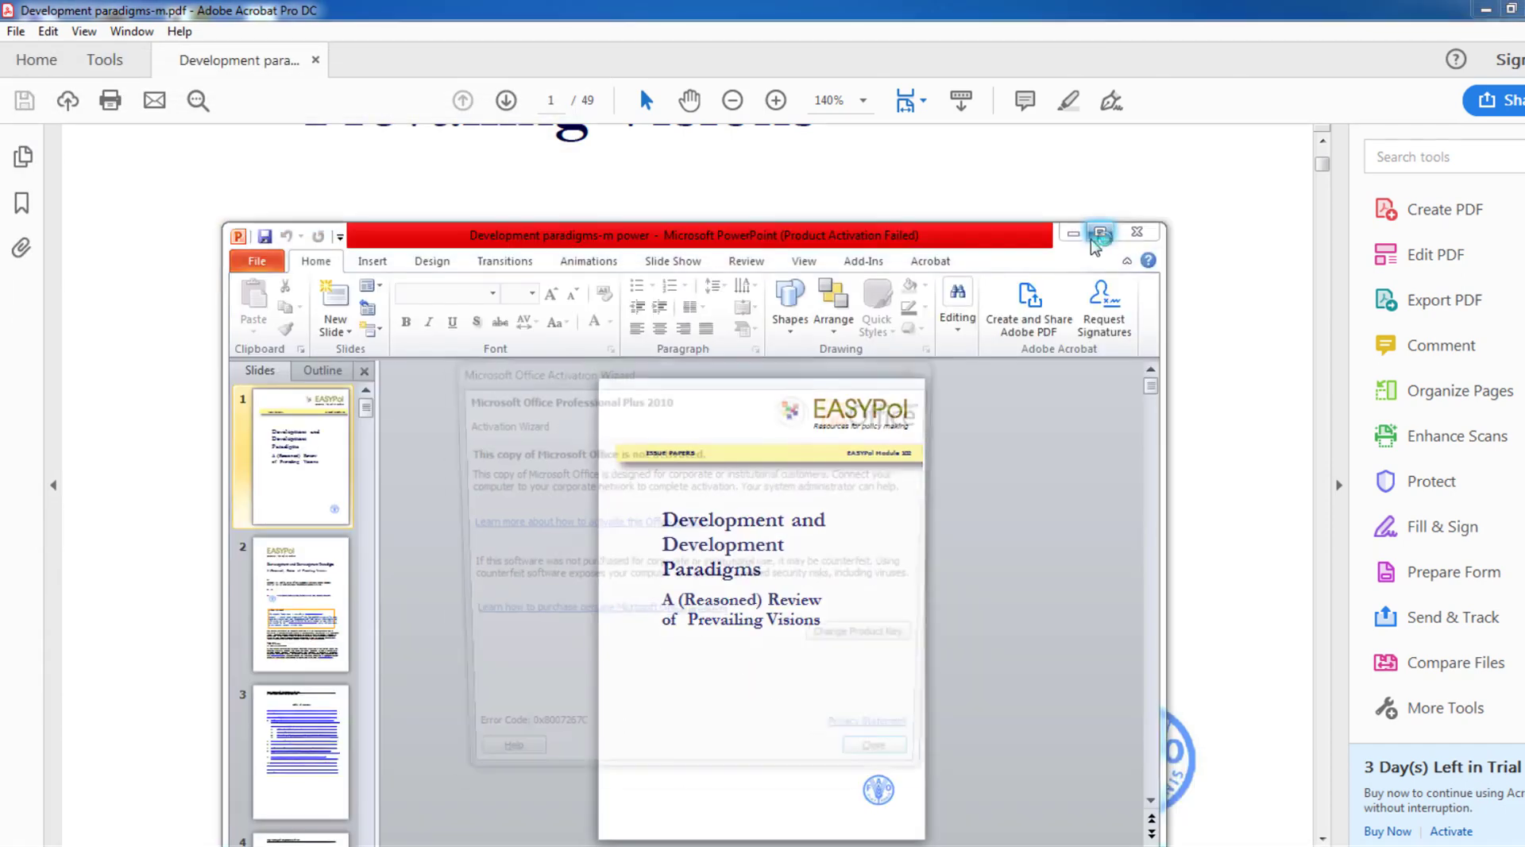
# Dismiss the activation notice, maximize PowerPoint, and inspect the title box on slide 2.
pyautogui.press('Escape')
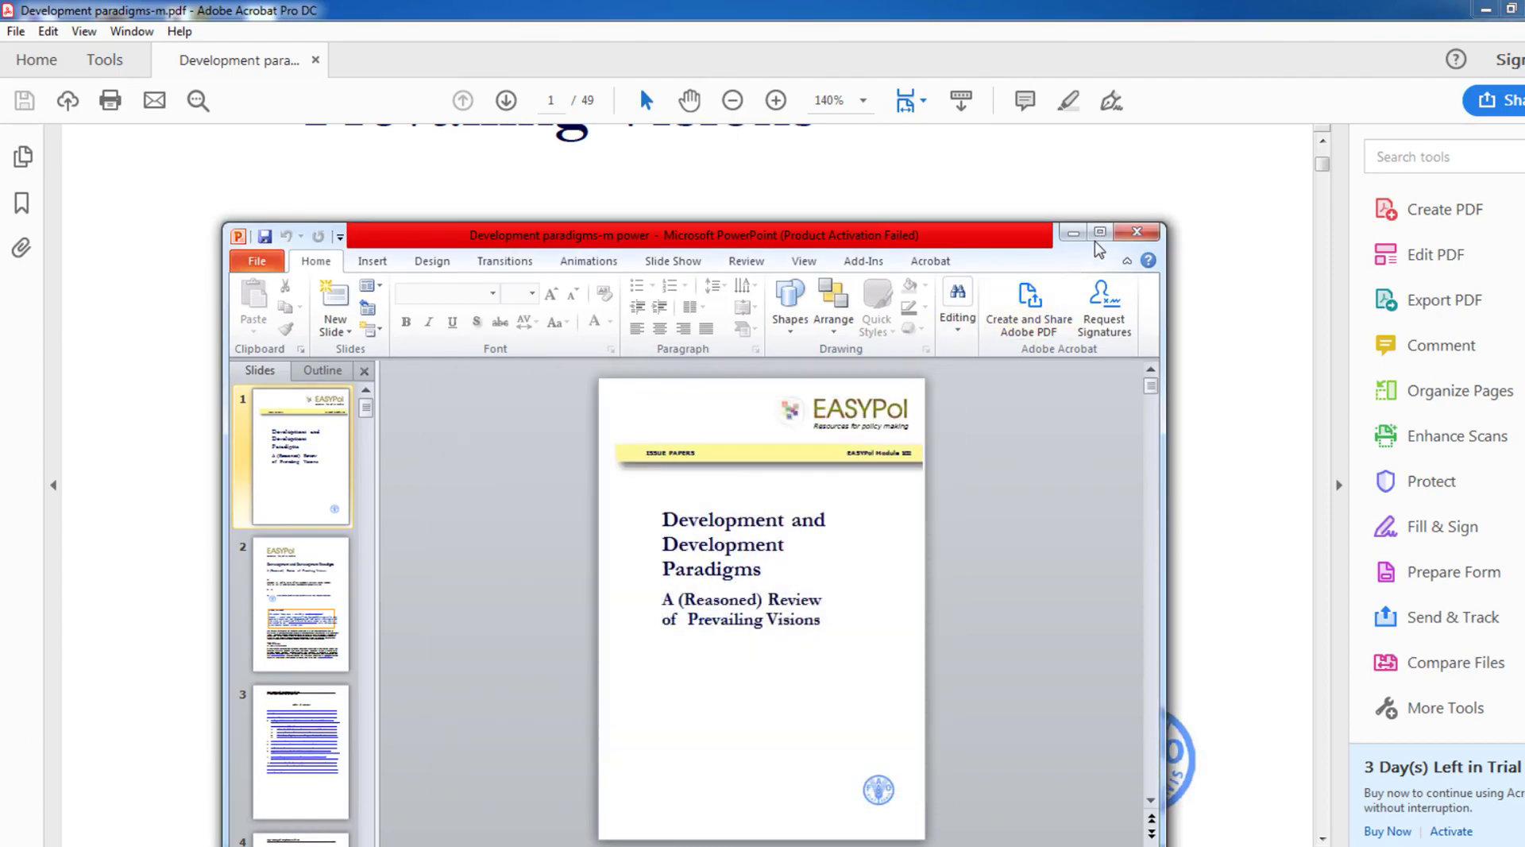
pyautogui.click(1100, 233)
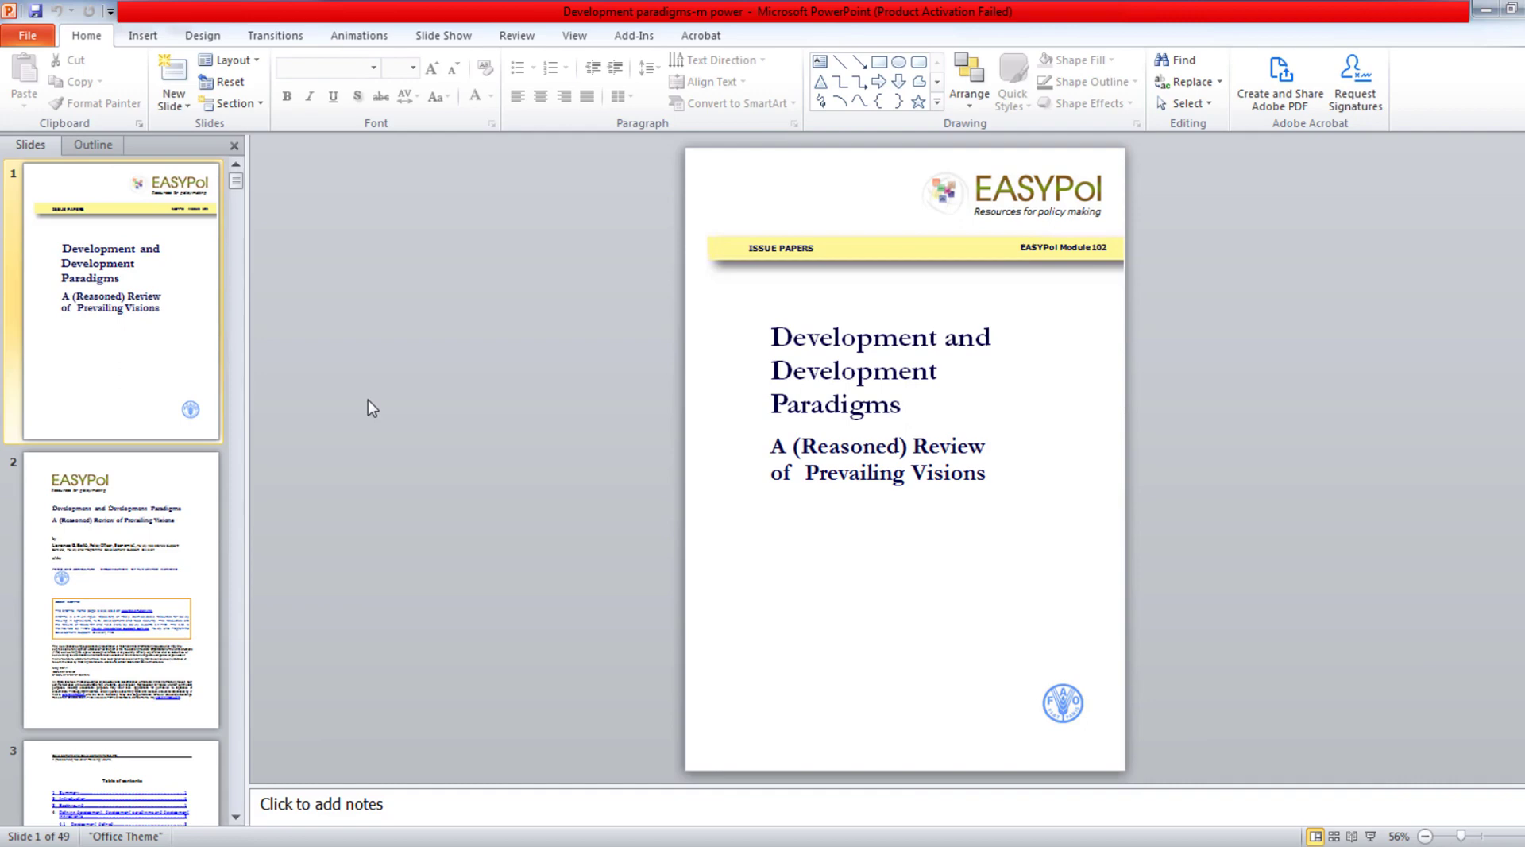
pyautogui.click(156, 525)
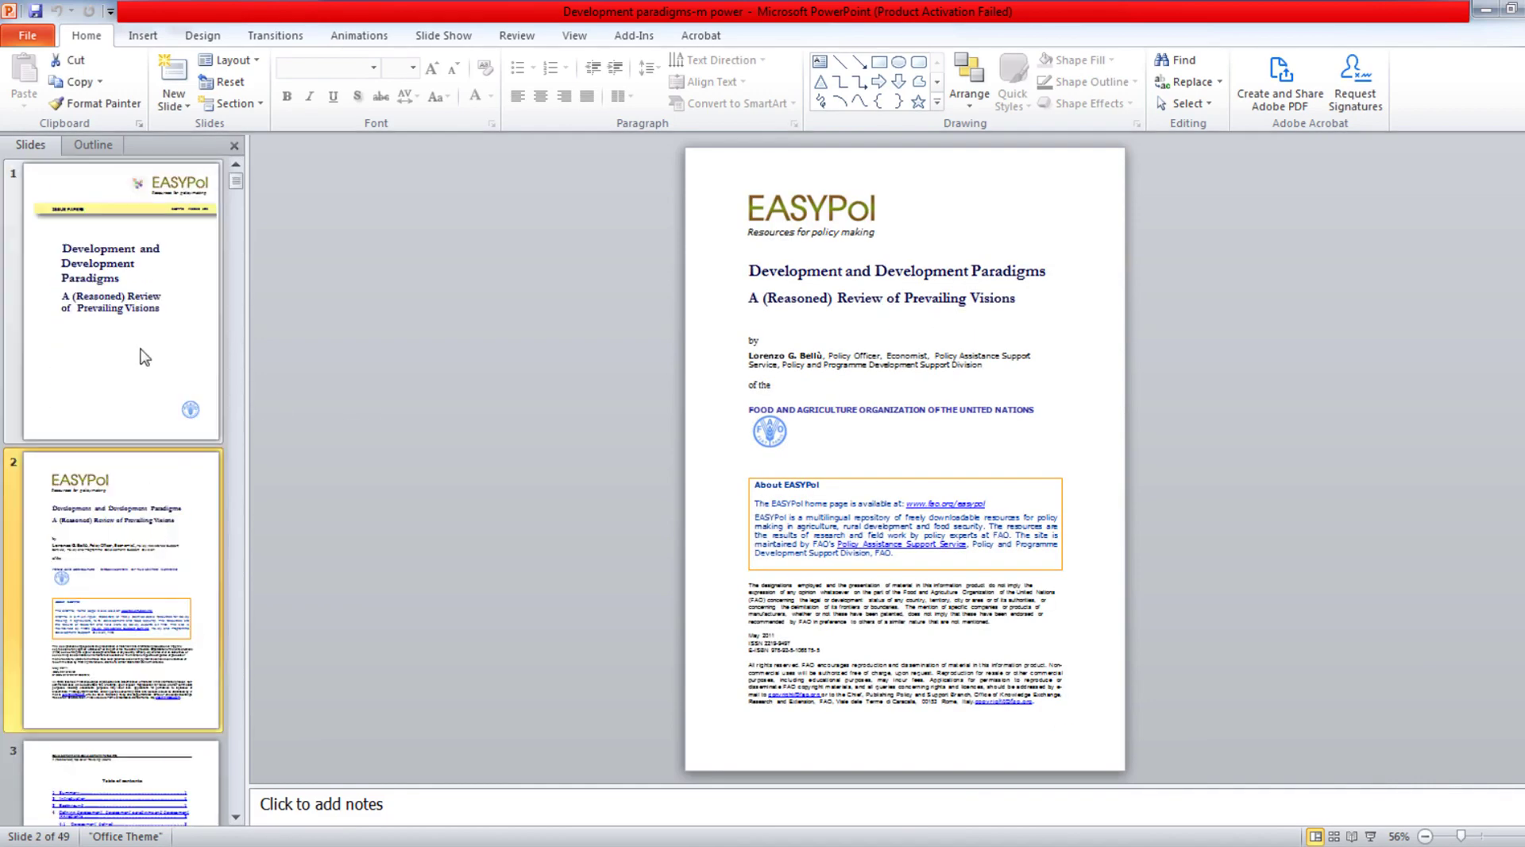
pyautogui.click(769, 278)
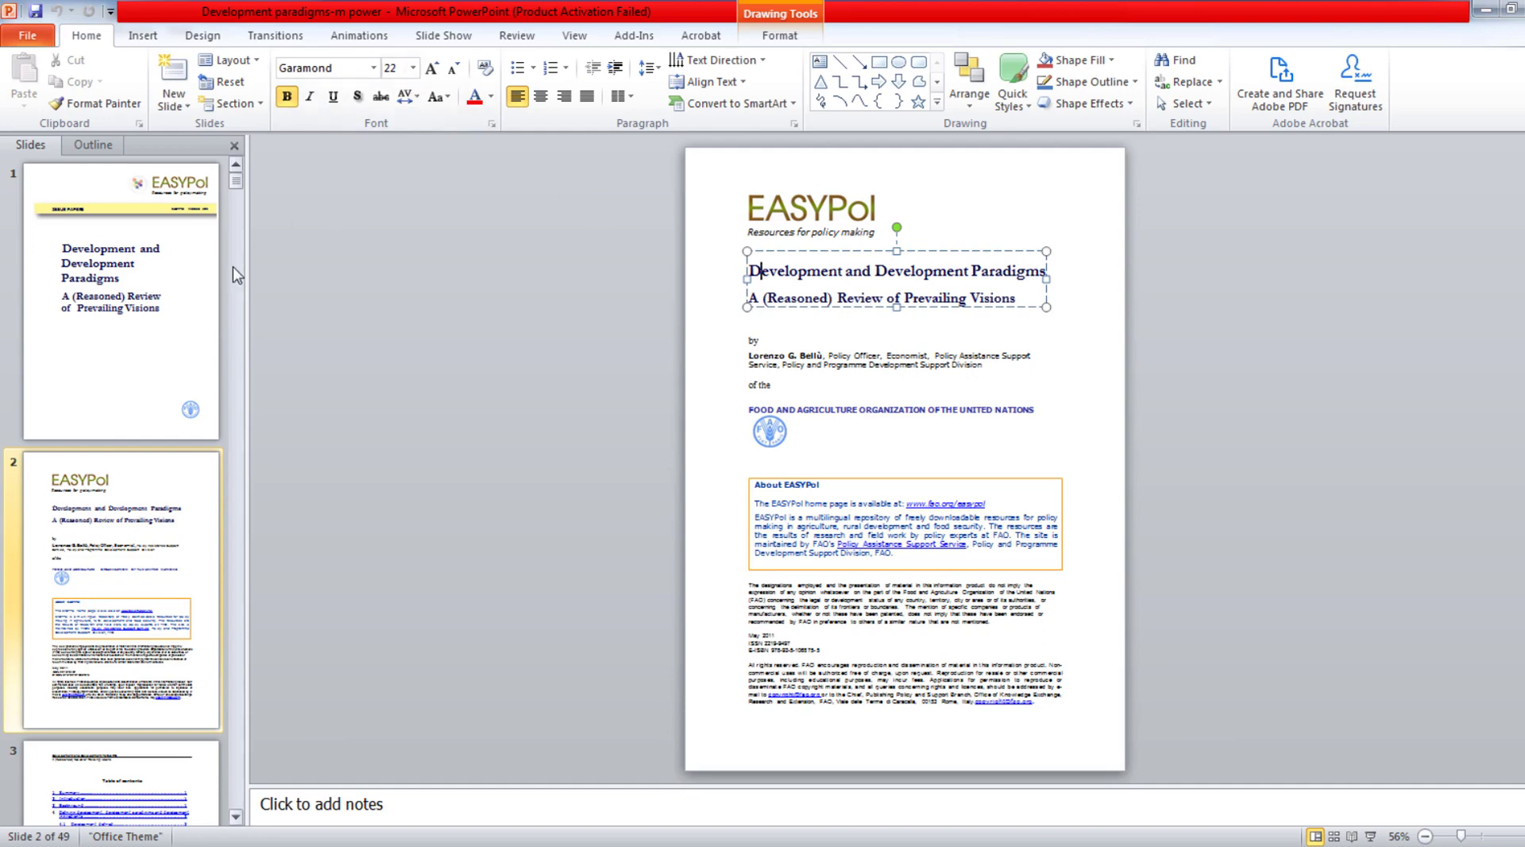
# Delete all body text on slide 10, then minimize PowerPoint to return to Acrobat.
pyautogui.scroll(-3, 216, 366)
pyautogui.scroll(-3, 193, 402)
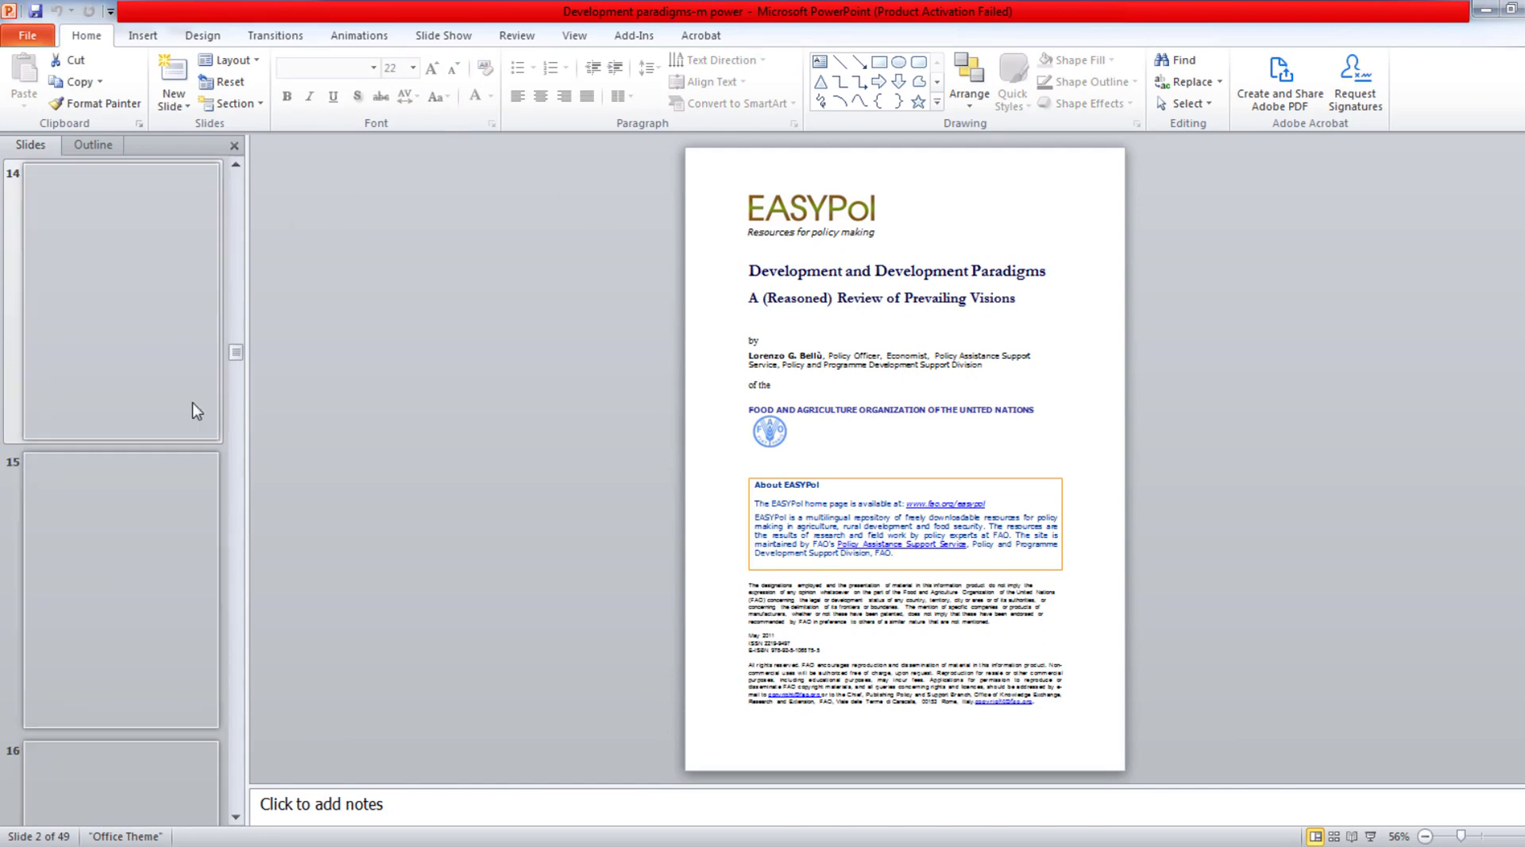
pyautogui.scroll(-3, 175, 357)
pyautogui.click(159, 325)
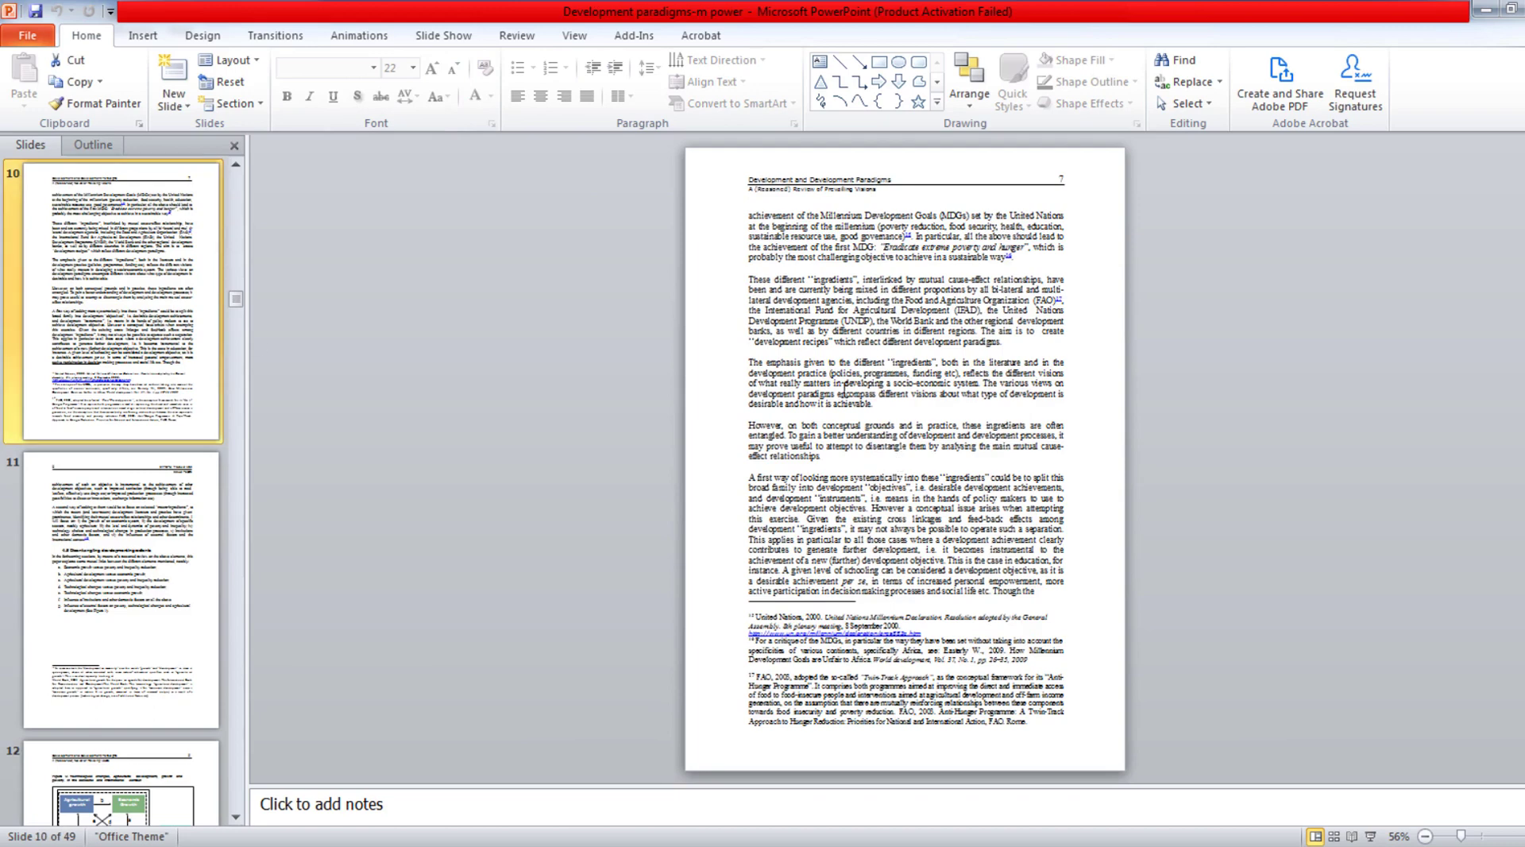
pyautogui.click(836, 384)
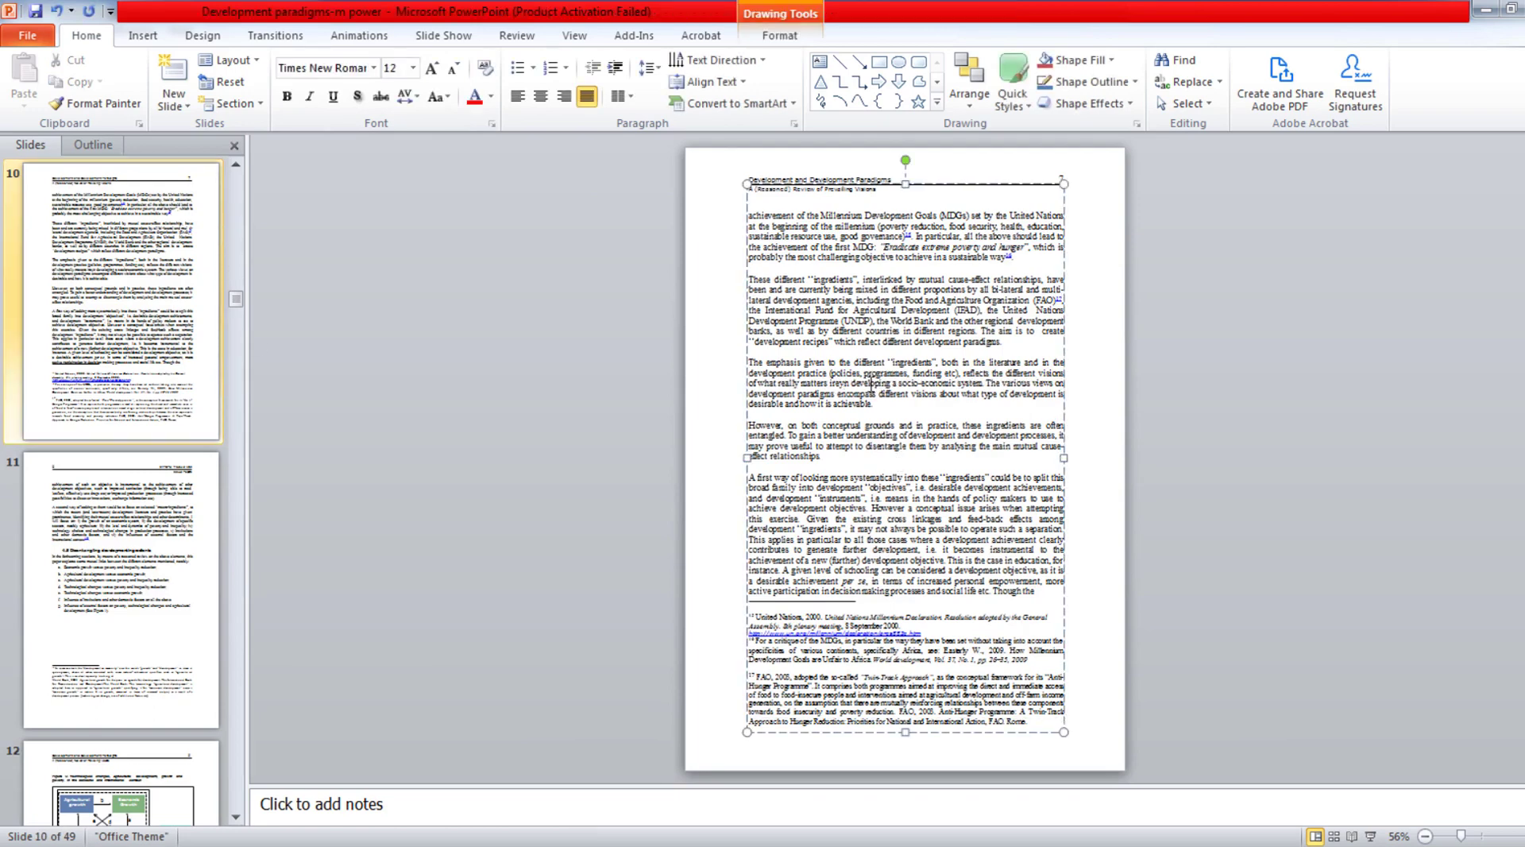
pyautogui.hotkey('ctrl', 'a')
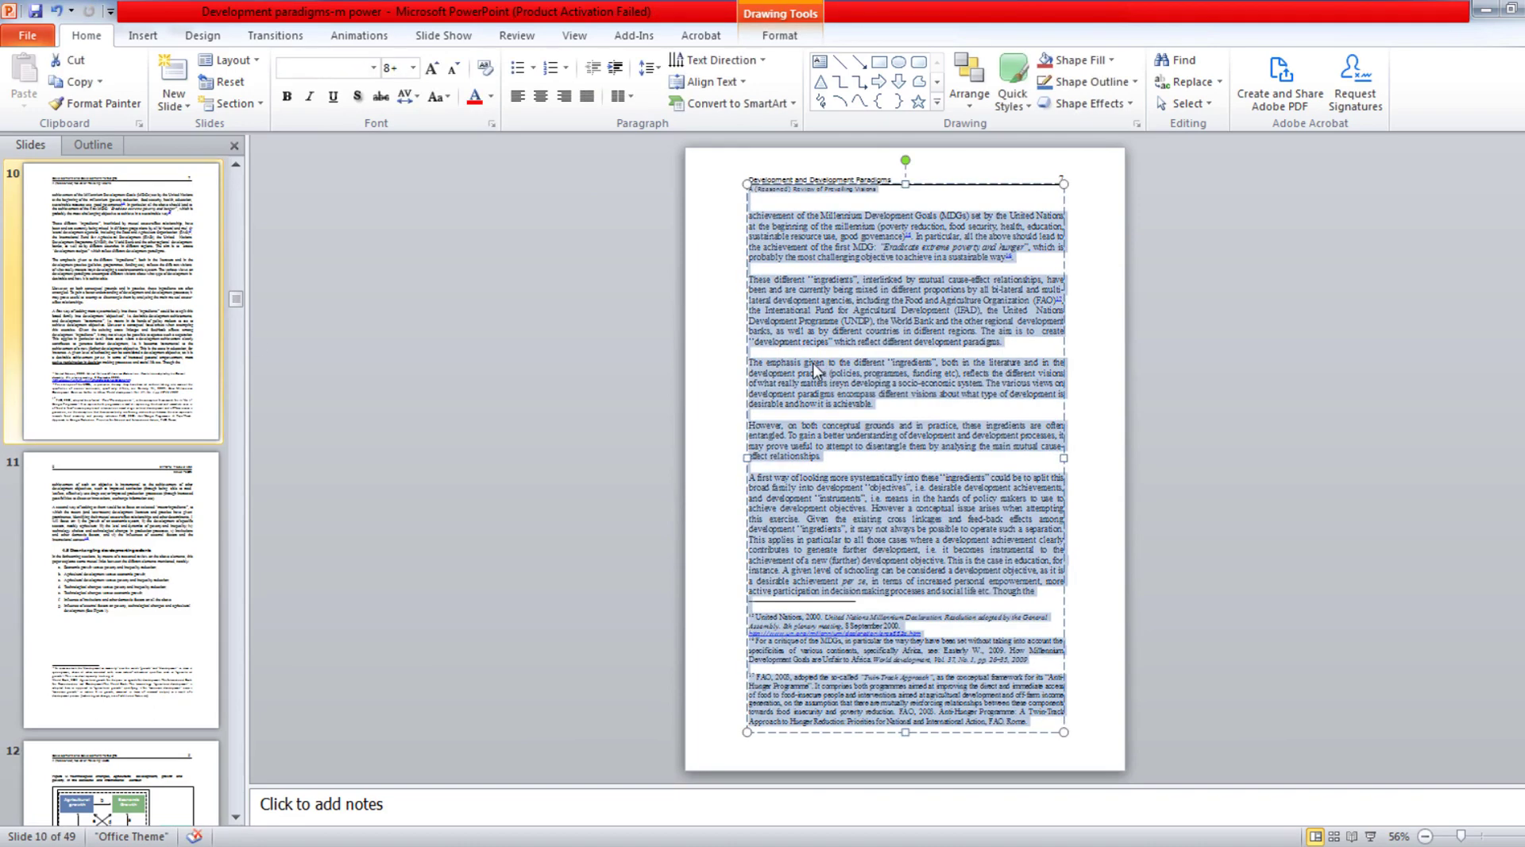
pyautogui.press('Delete')
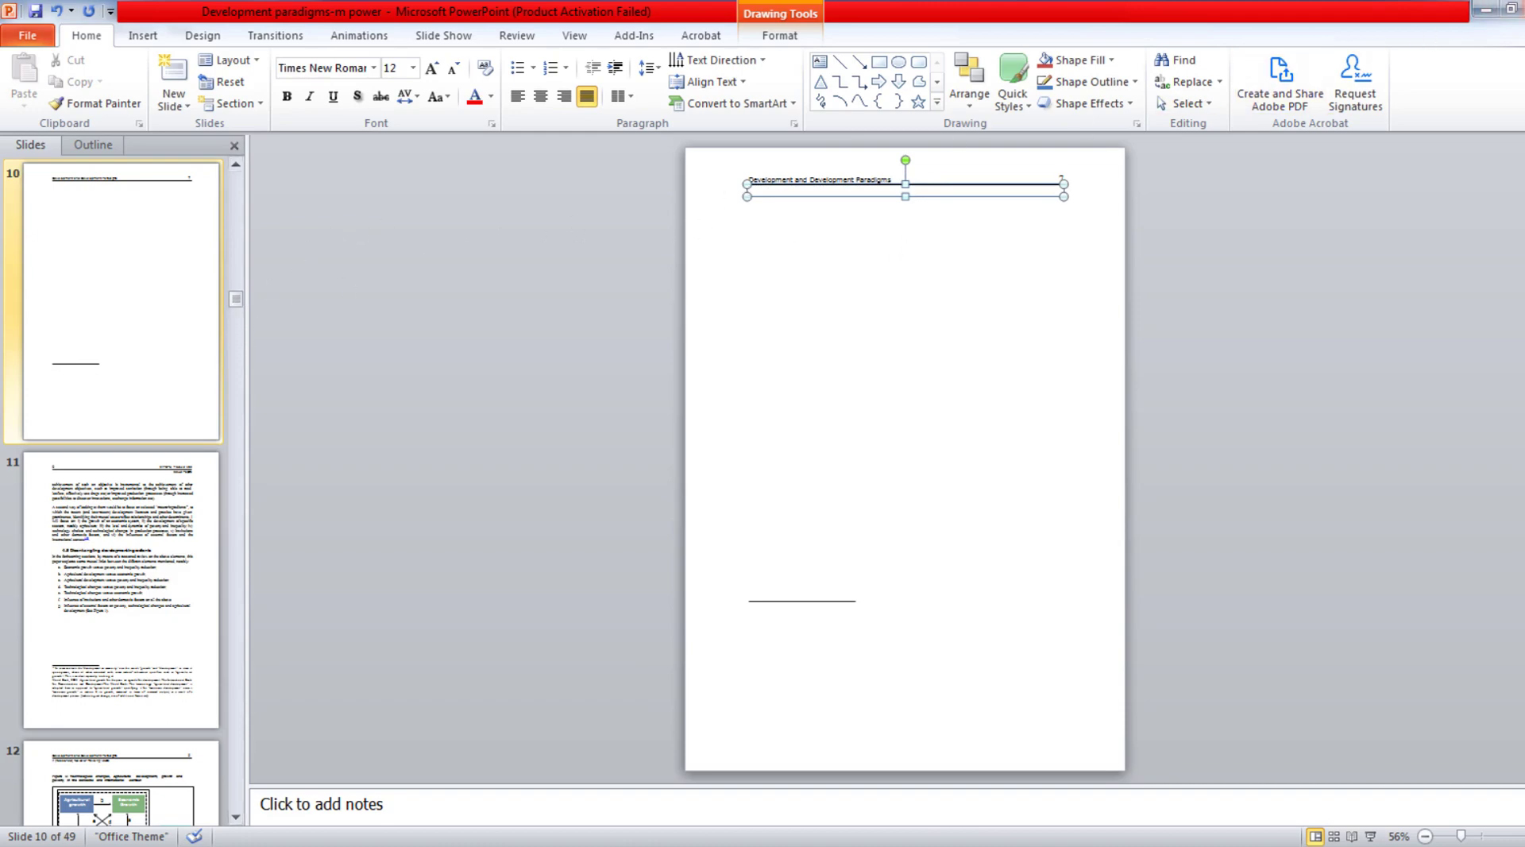
pyautogui.click(1484, 9)
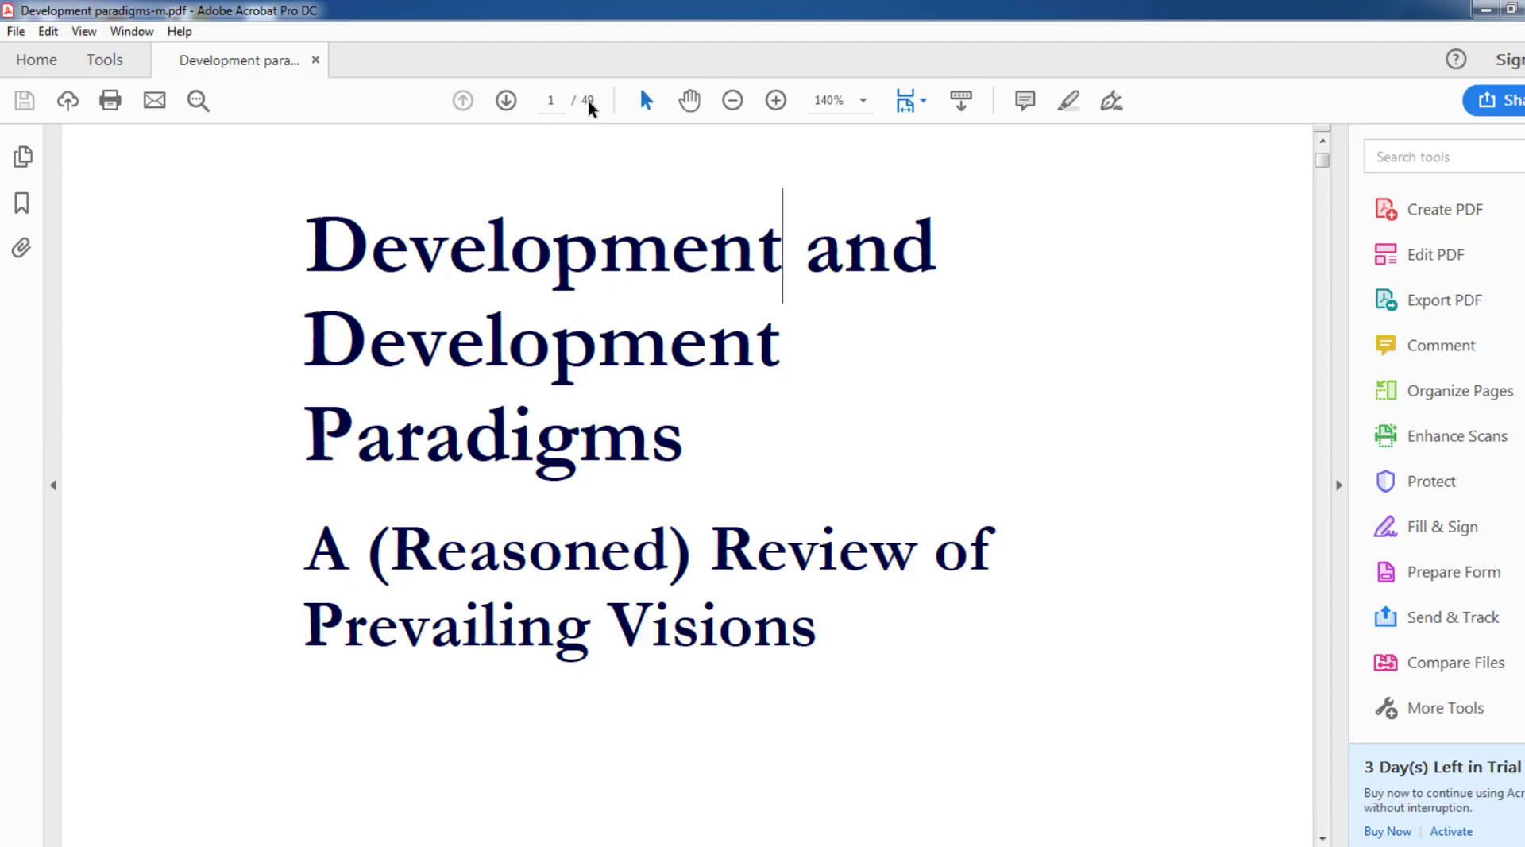
# Export the PDF pages as JPEG images named 'Development paradigms-m 1'.
pyautogui.click(16, 31)
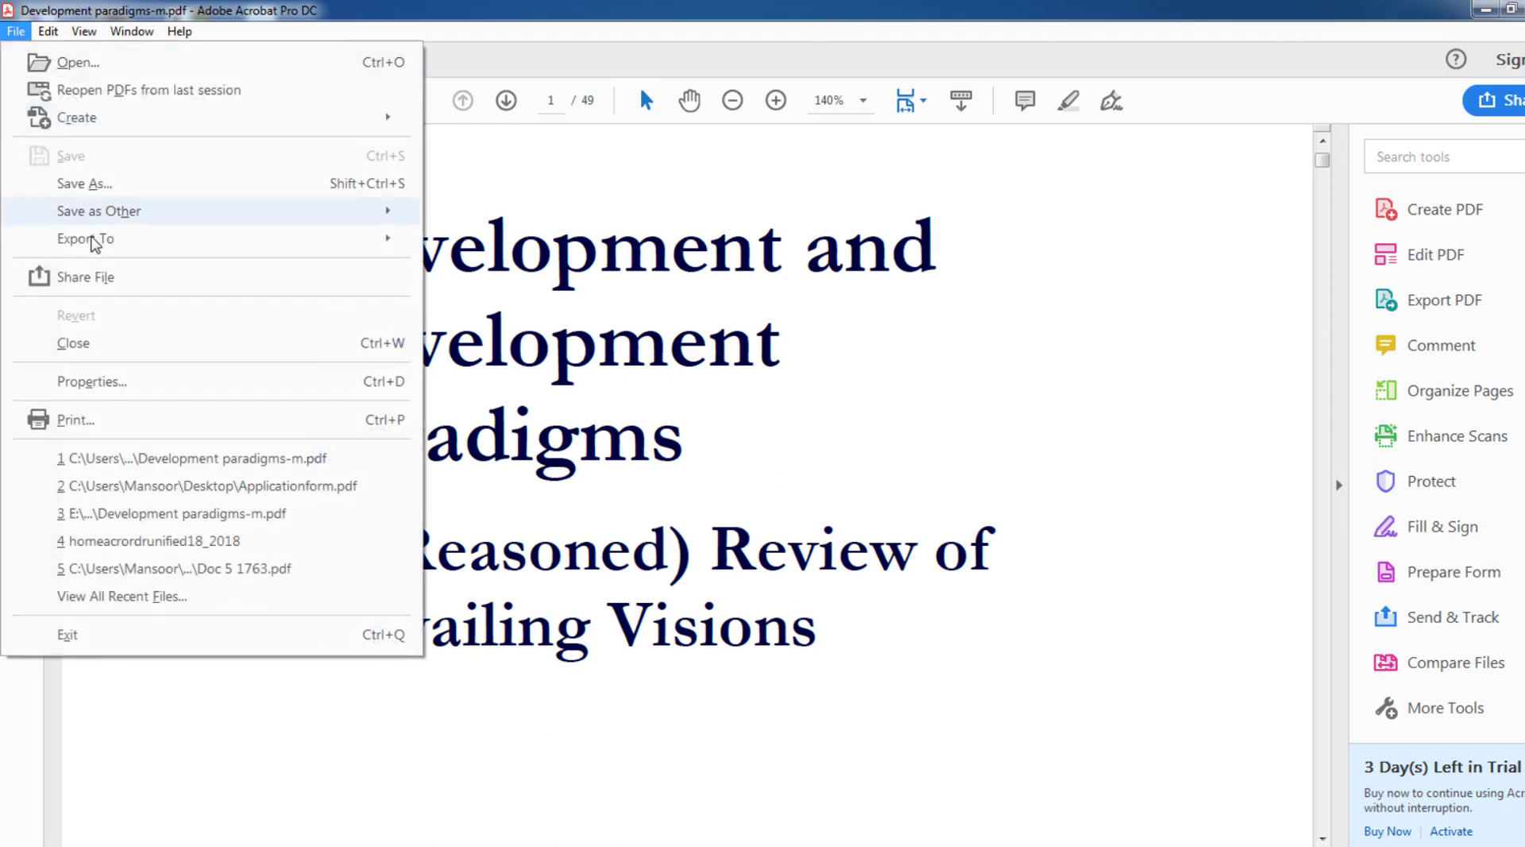
pyautogui.moveTo(150, 240)
pyautogui.moveTo(678, 326)
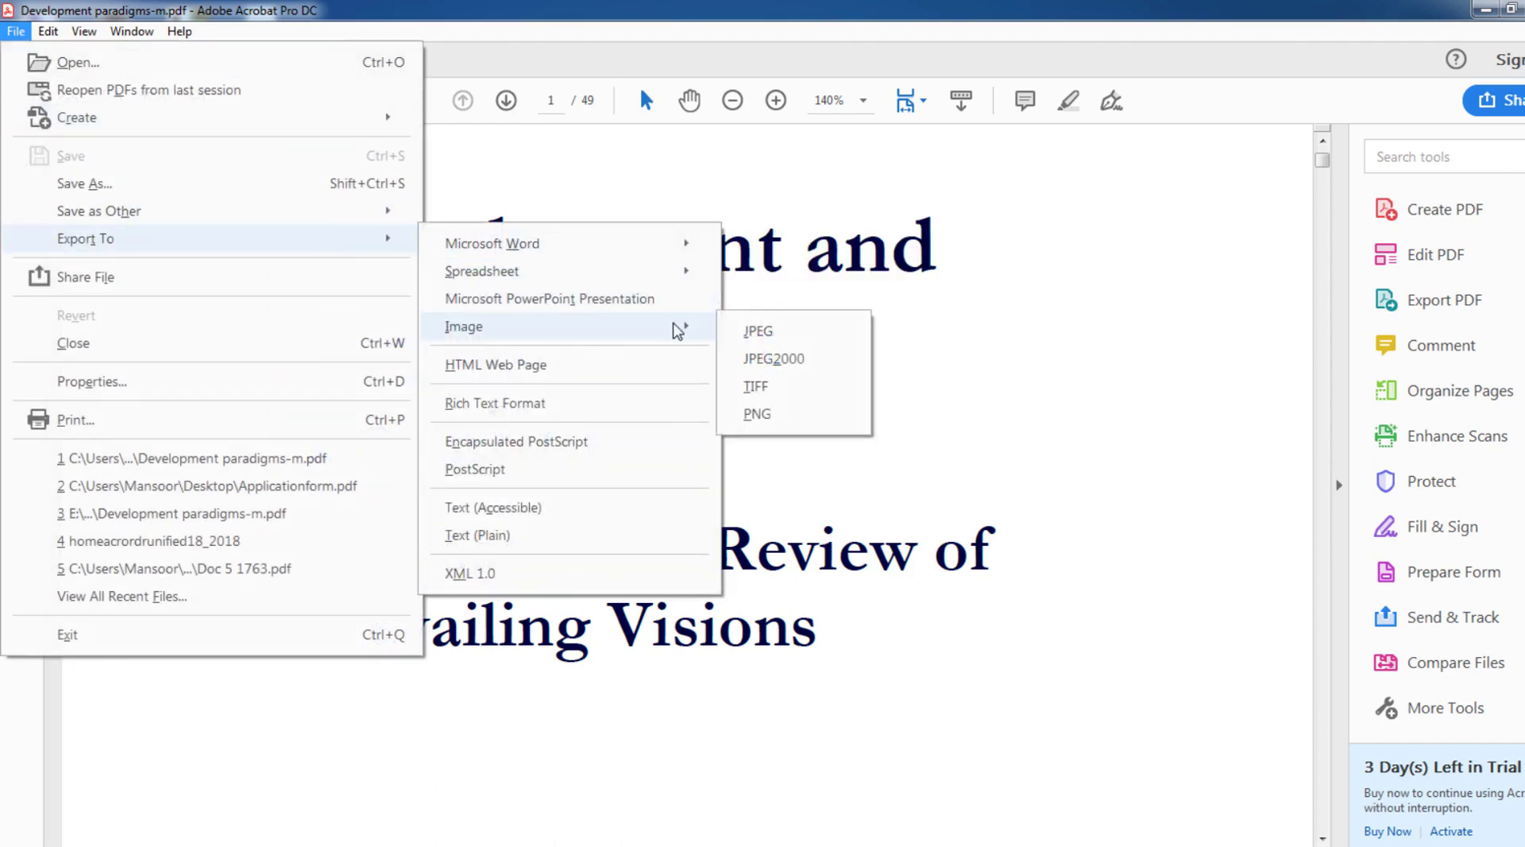
pyautogui.click(764, 342)
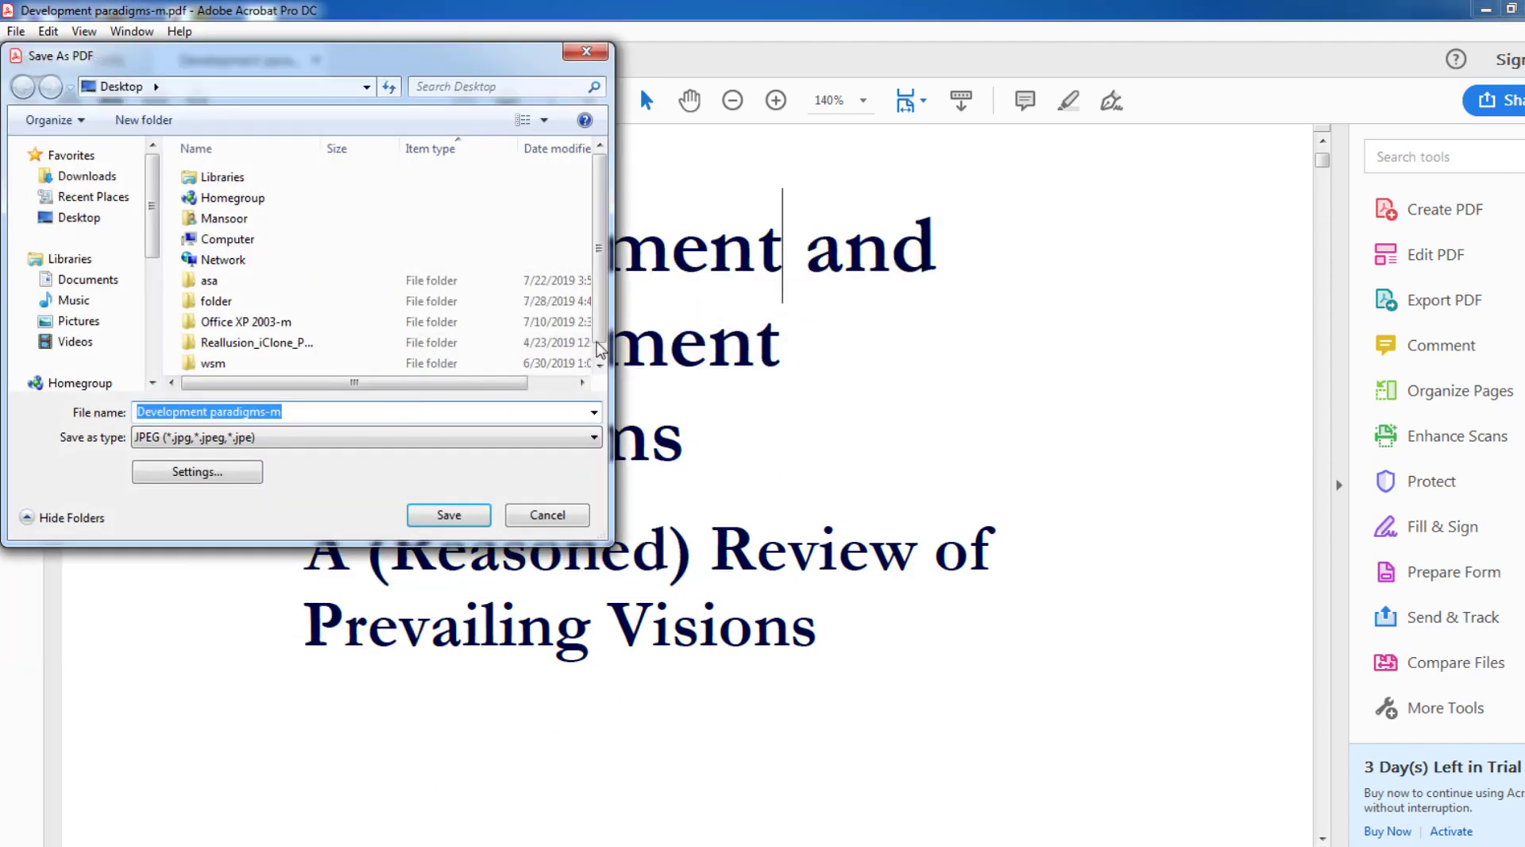
pyautogui.click(401, 414)
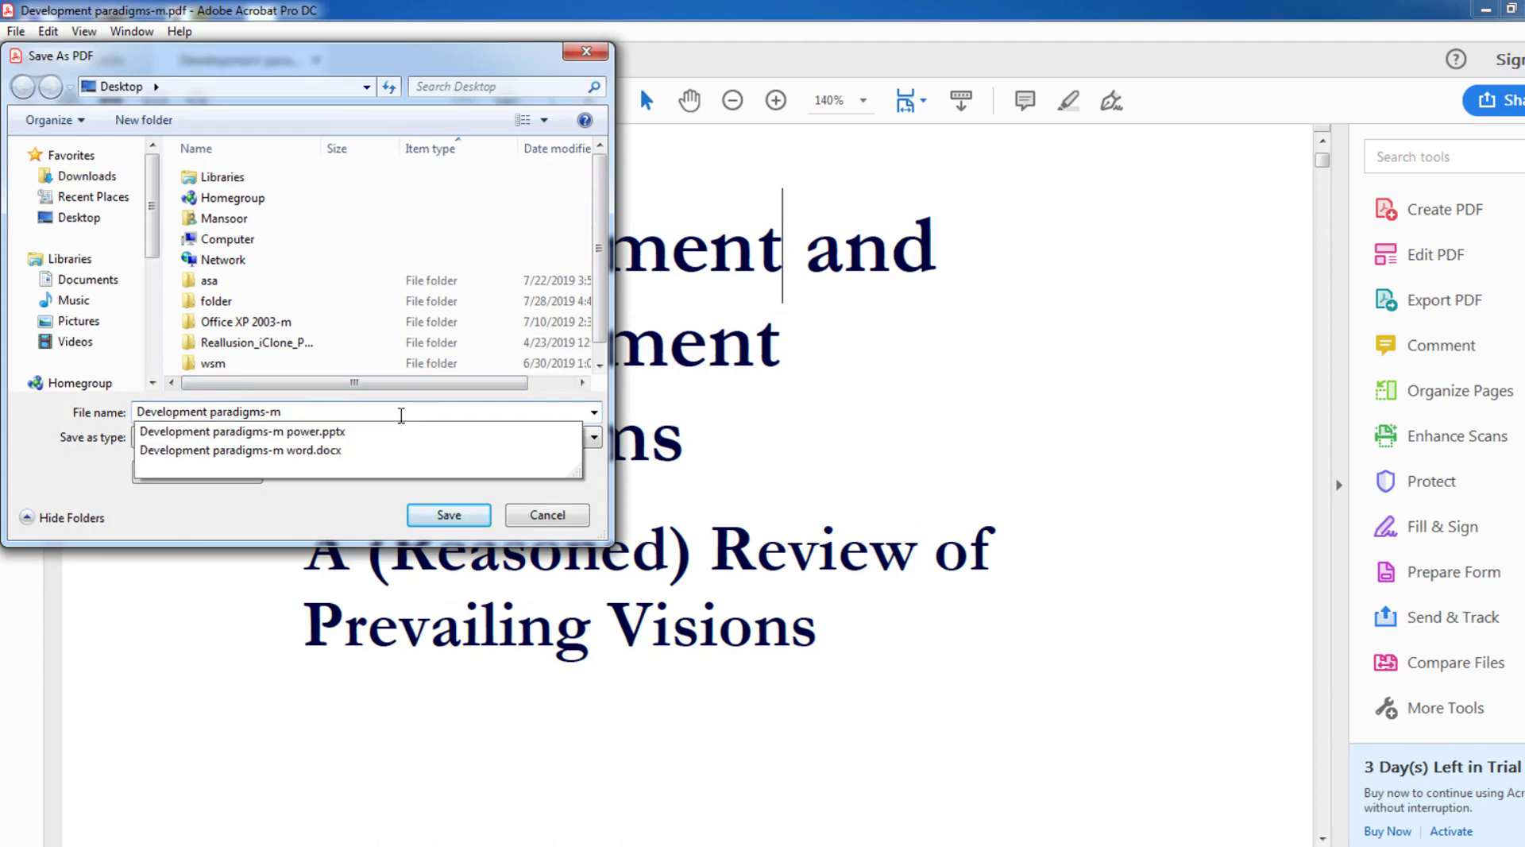
pyautogui.write(' 1')
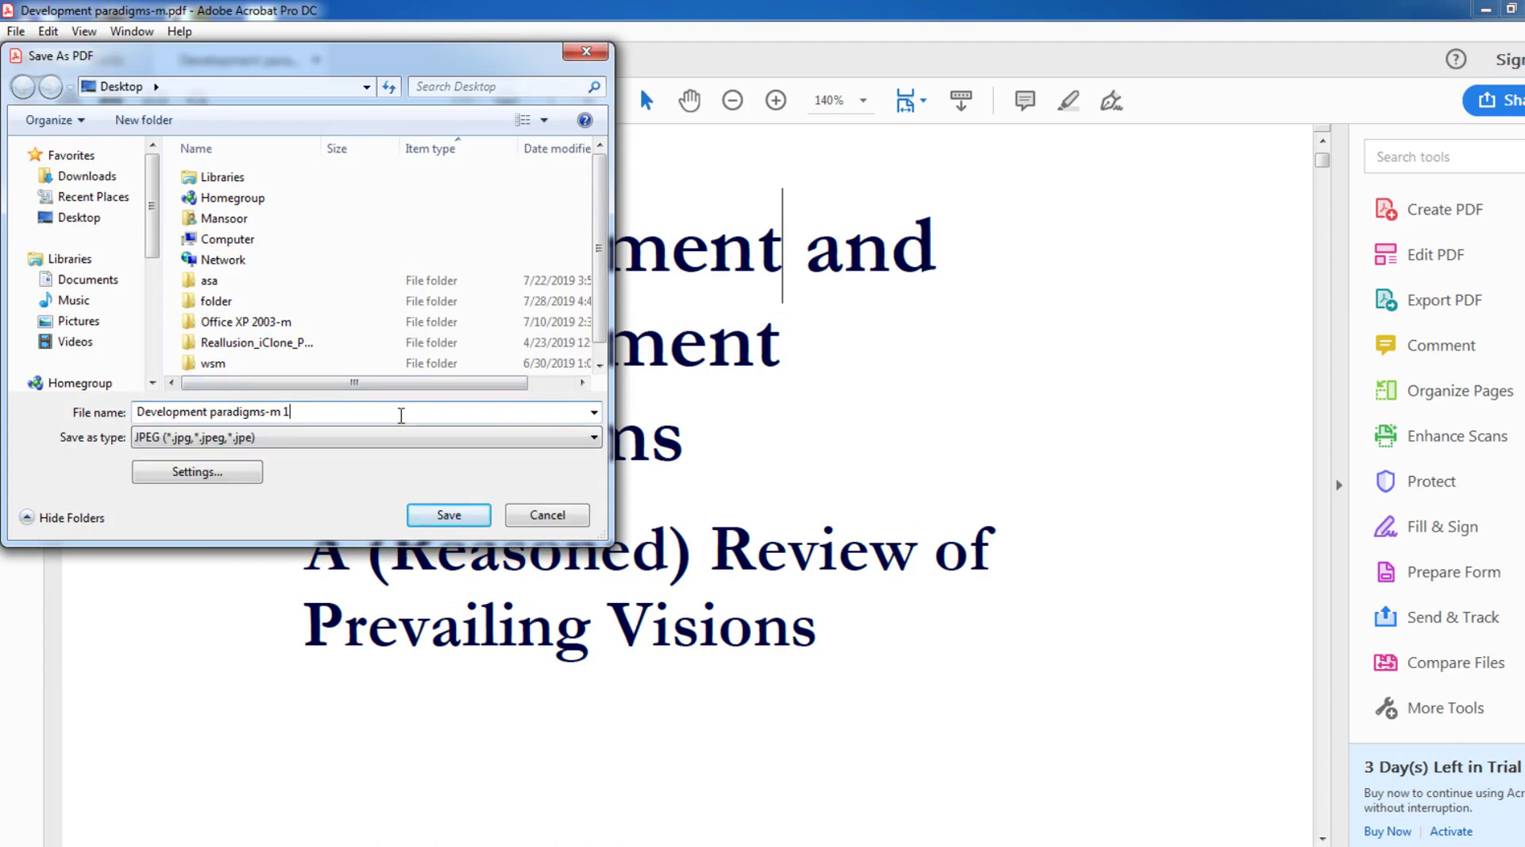
pyautogui.click(439, 515)
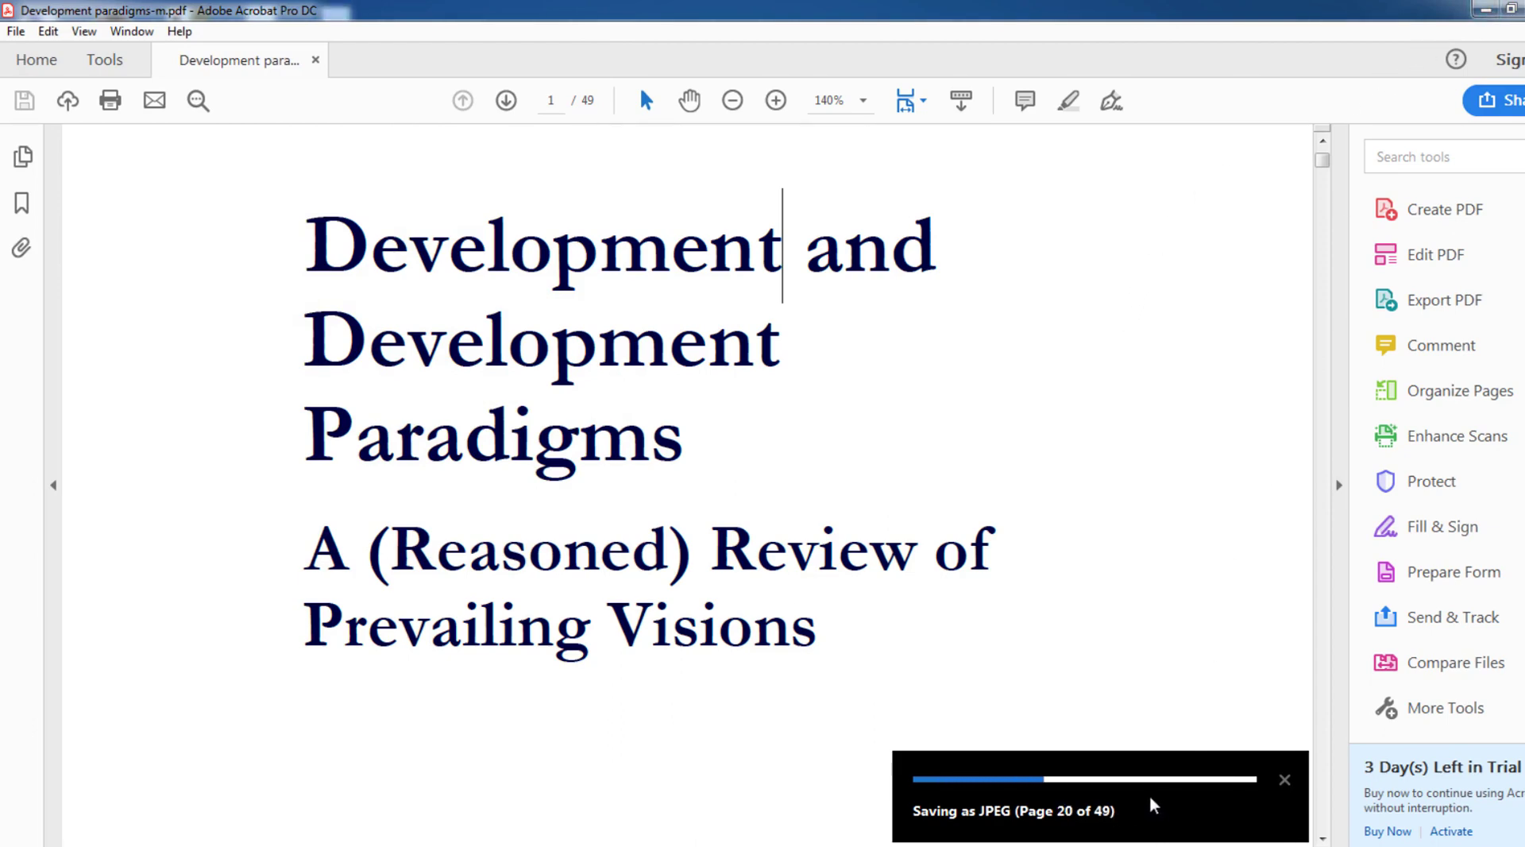
# Dismiss the export notice, show the desktop, and select the exported page images.
pyautogui.click(1285, 782)
pyautogui.press('super+d')
pyautogui.moveTo(985, 8)
pyautogui.mouseDown()
pyautogui.moveTo(832, 543)
pyautogui.moveTo(703, 842)
pyautogui.mouseUp()
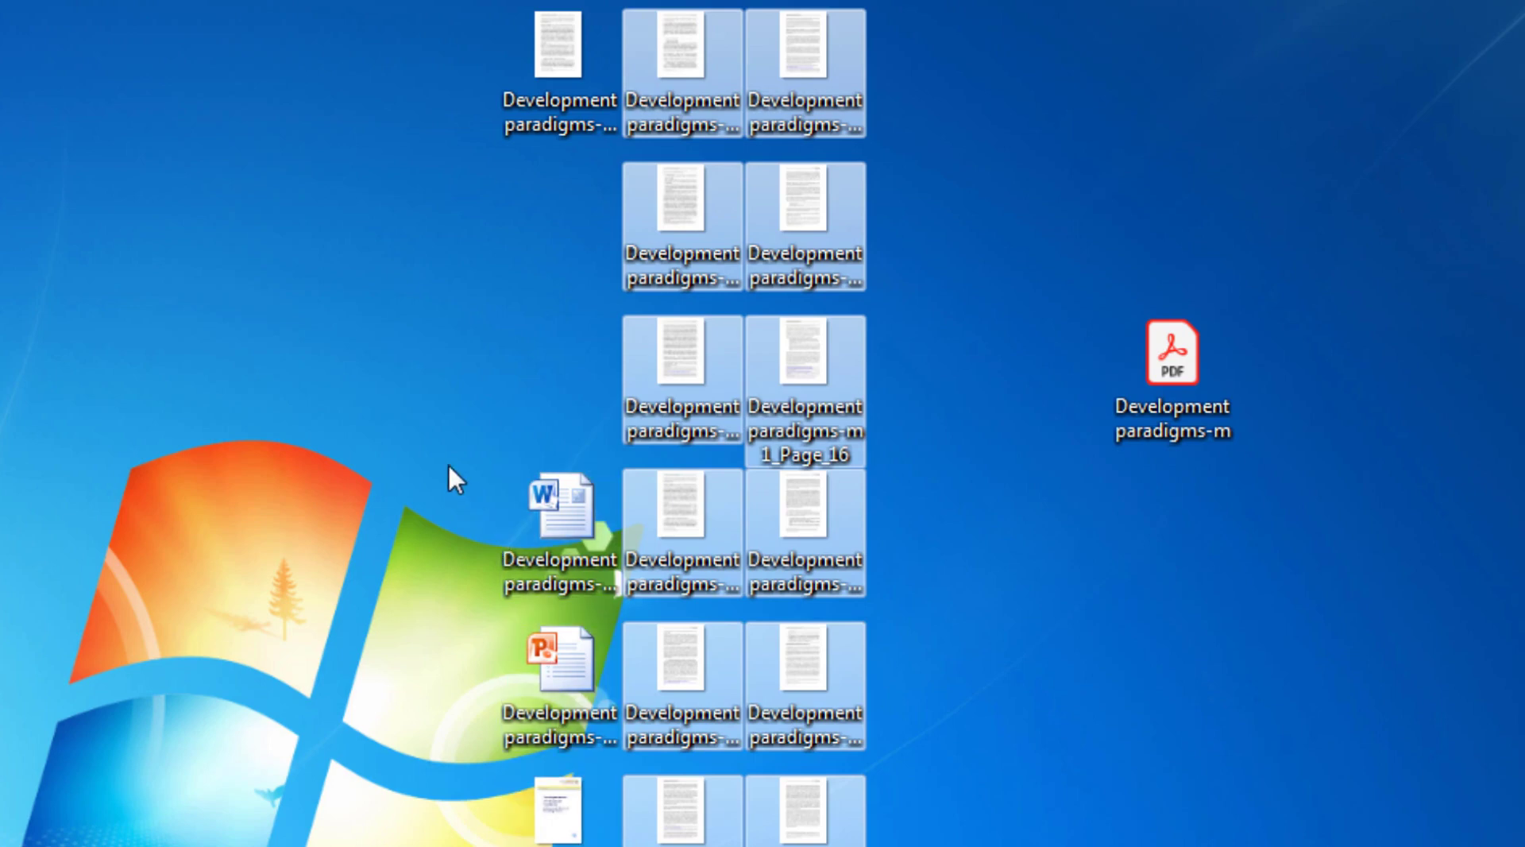
# Deselect the page images and select the exported Word and PowerPoint files on the desktop.
pyautogui.moveTo(450, 468); pyautogui.dragTo(504, 646)
pyautogui.click(529, 474)
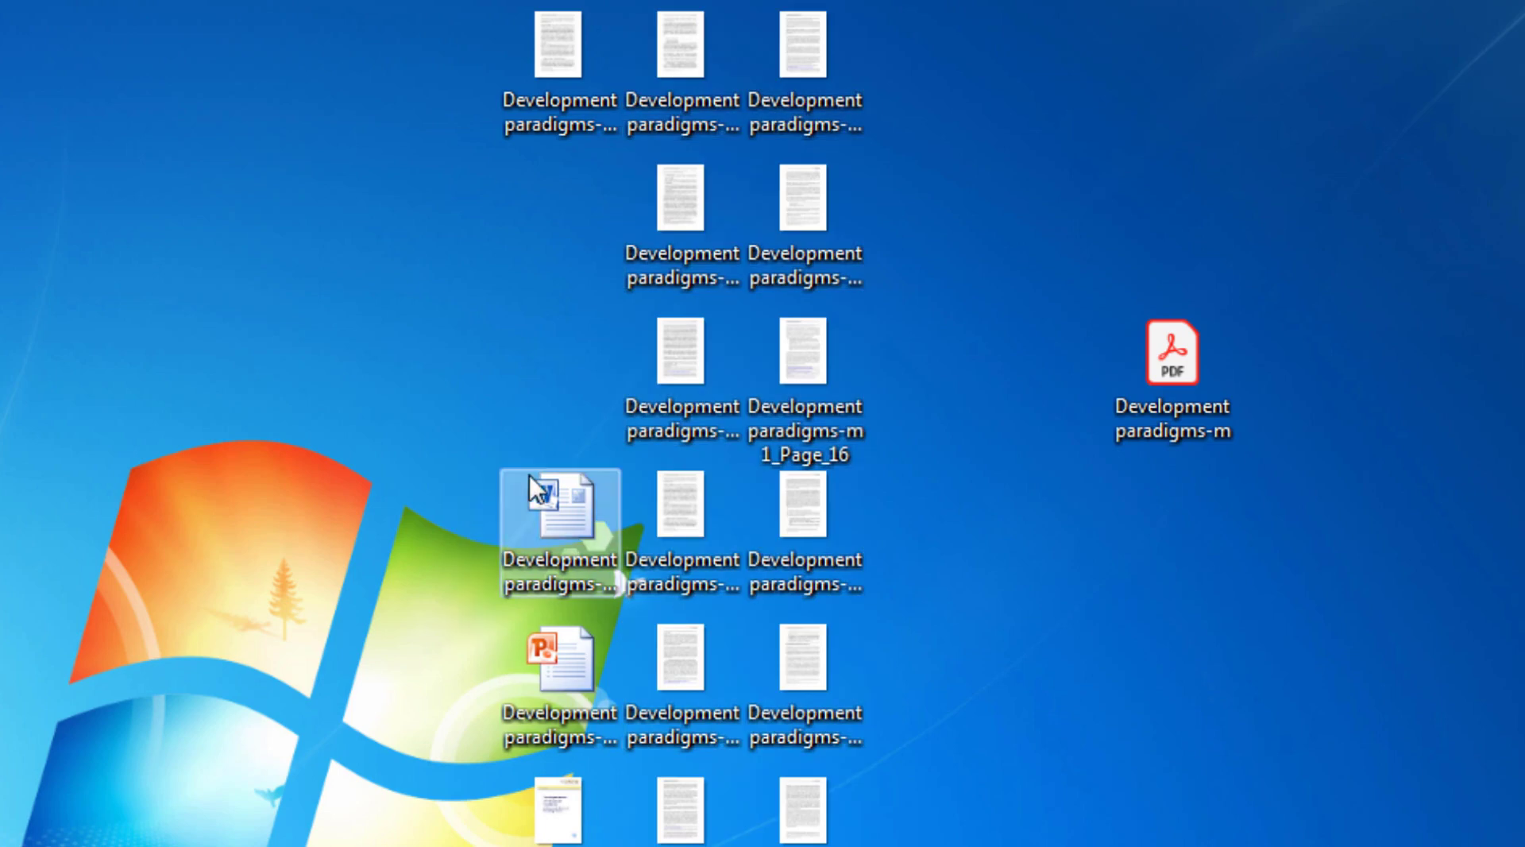
pyautogui.click(575, 669)
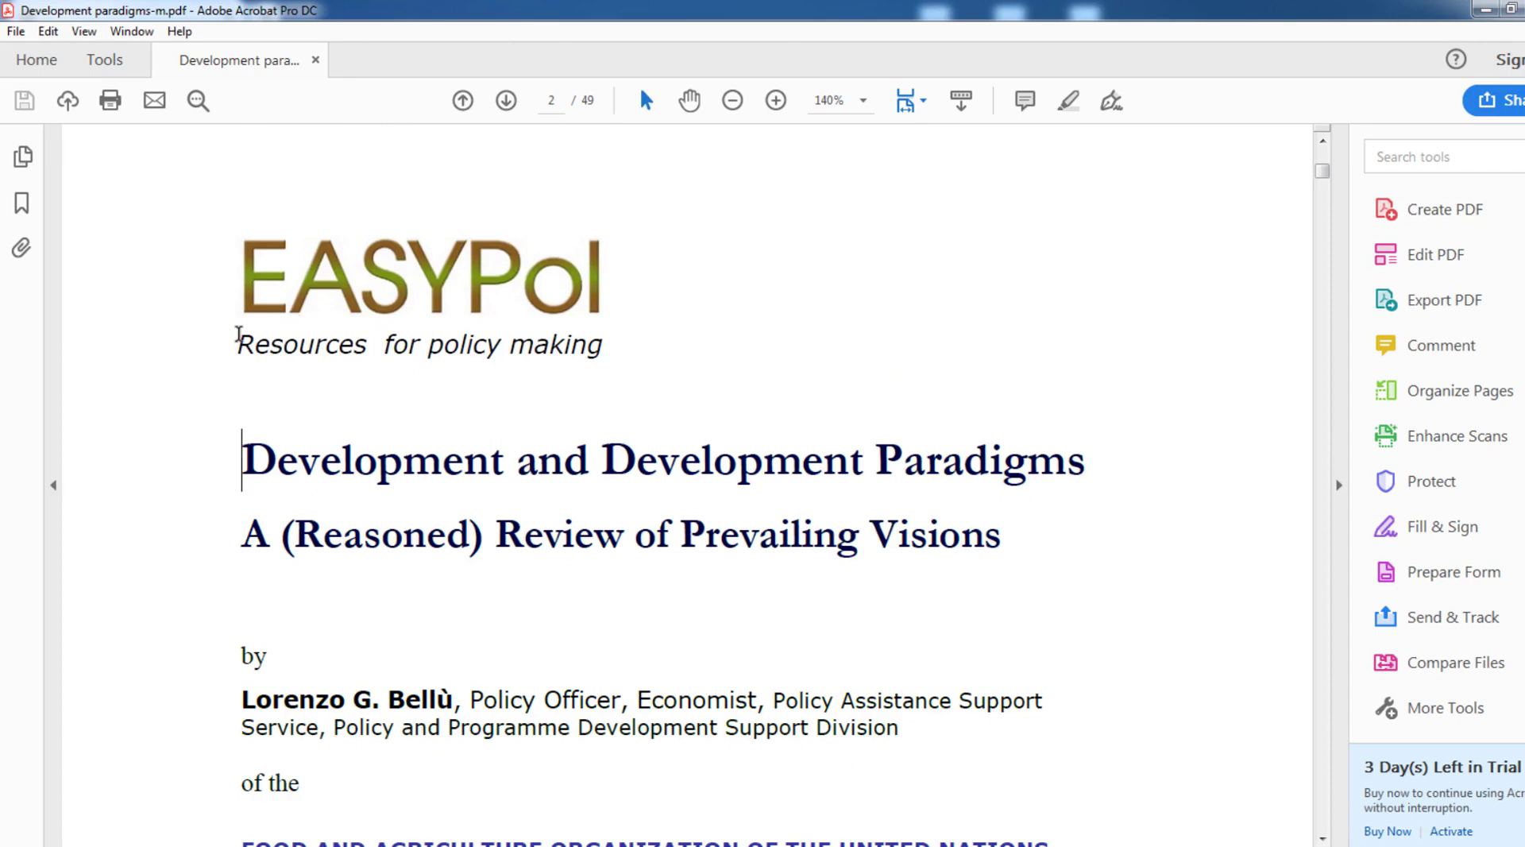
# Save an accessible-text export of the PDF as 'Development paradigms-m t'.
pyautogui.scroll(-3, 238, 333)
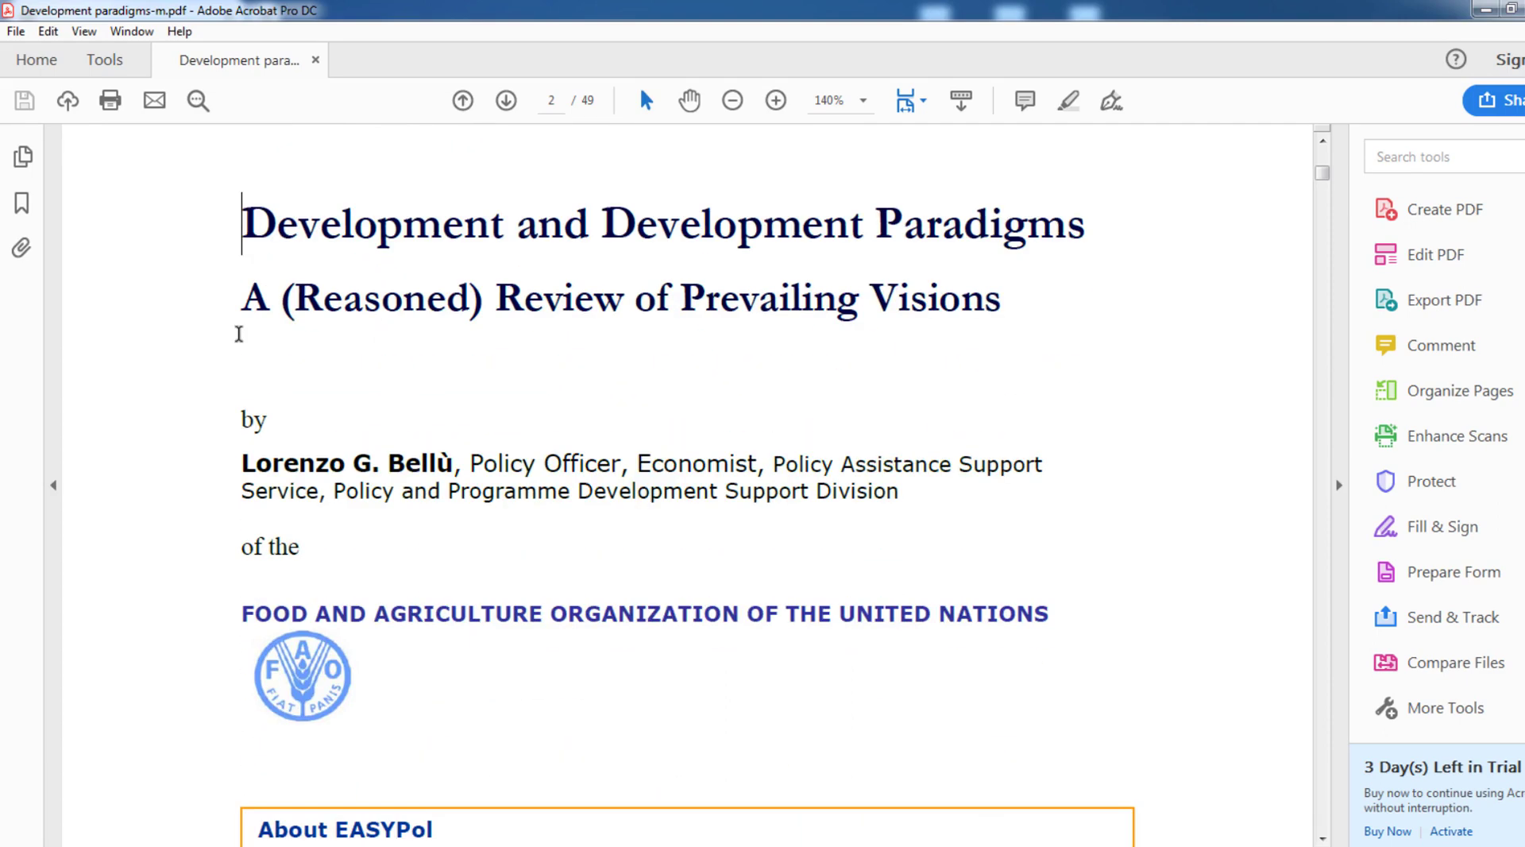
pyautogui.click(16, 31)
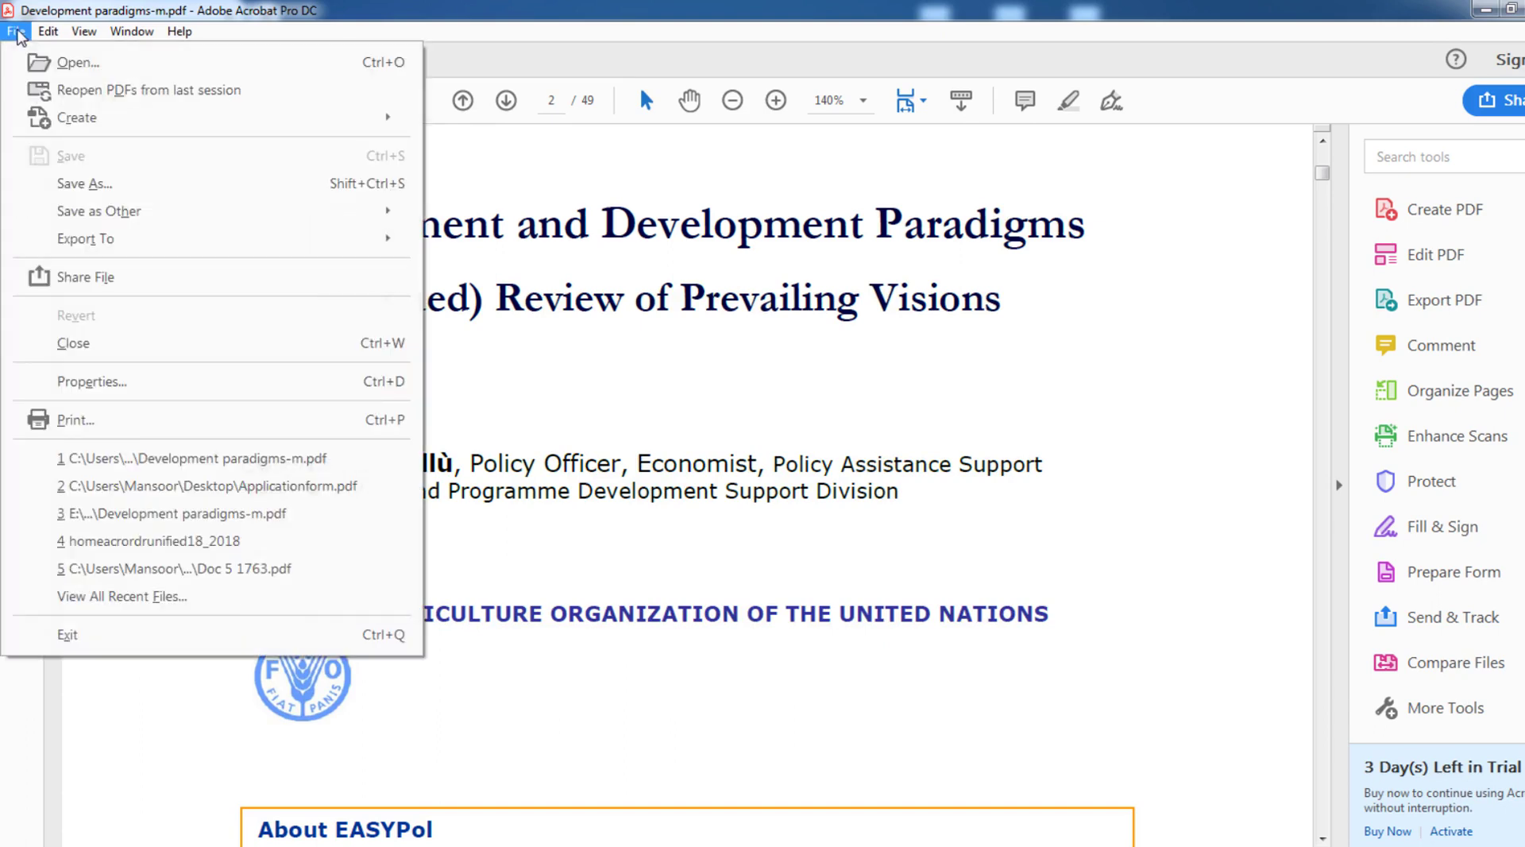
pyautogui.moveTo(89, 251)
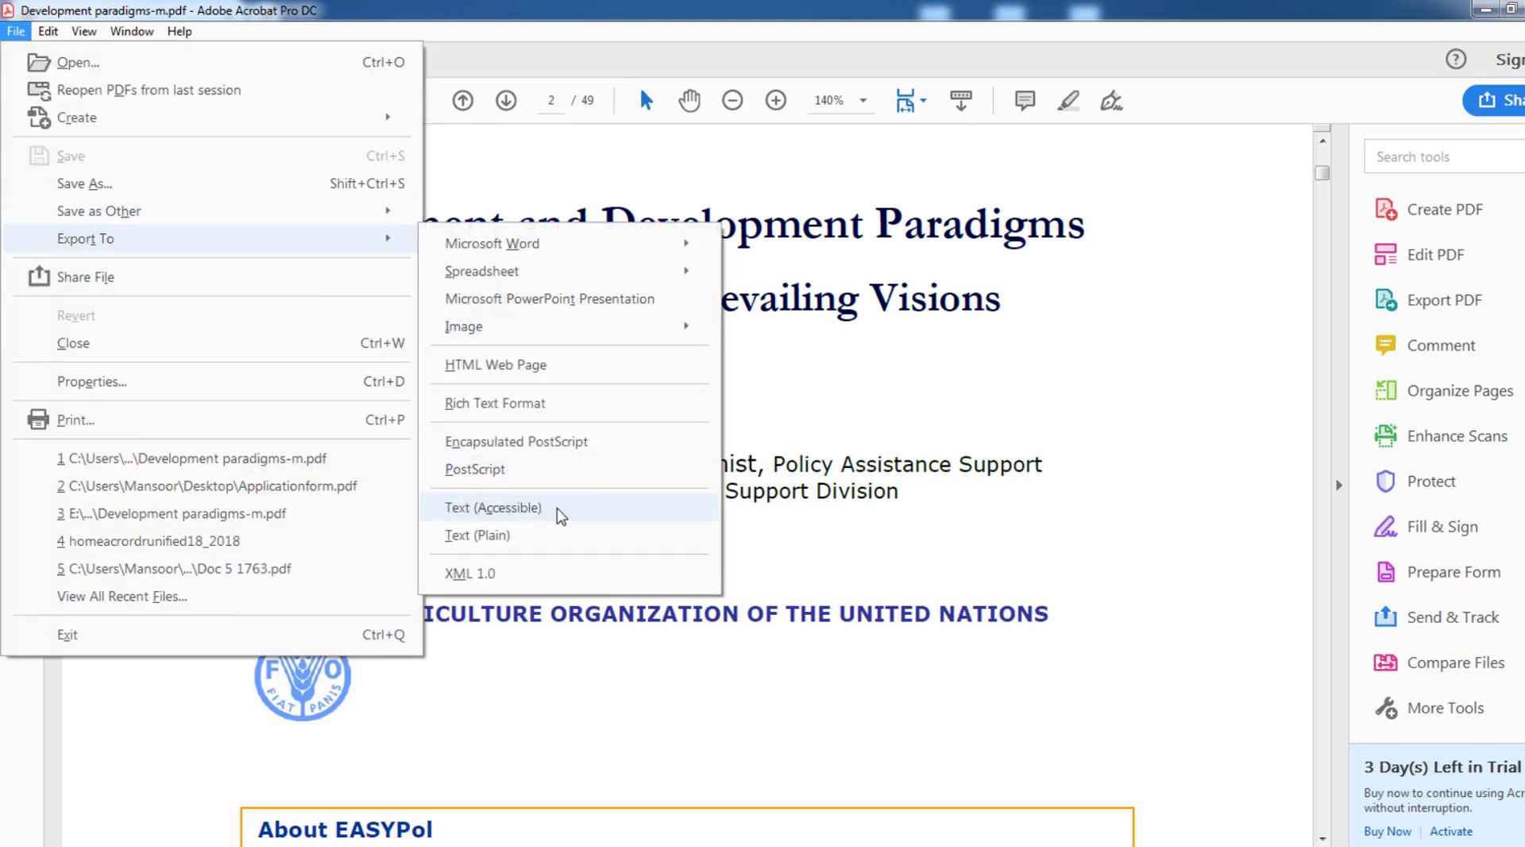
pyautogui.click(546, 510)
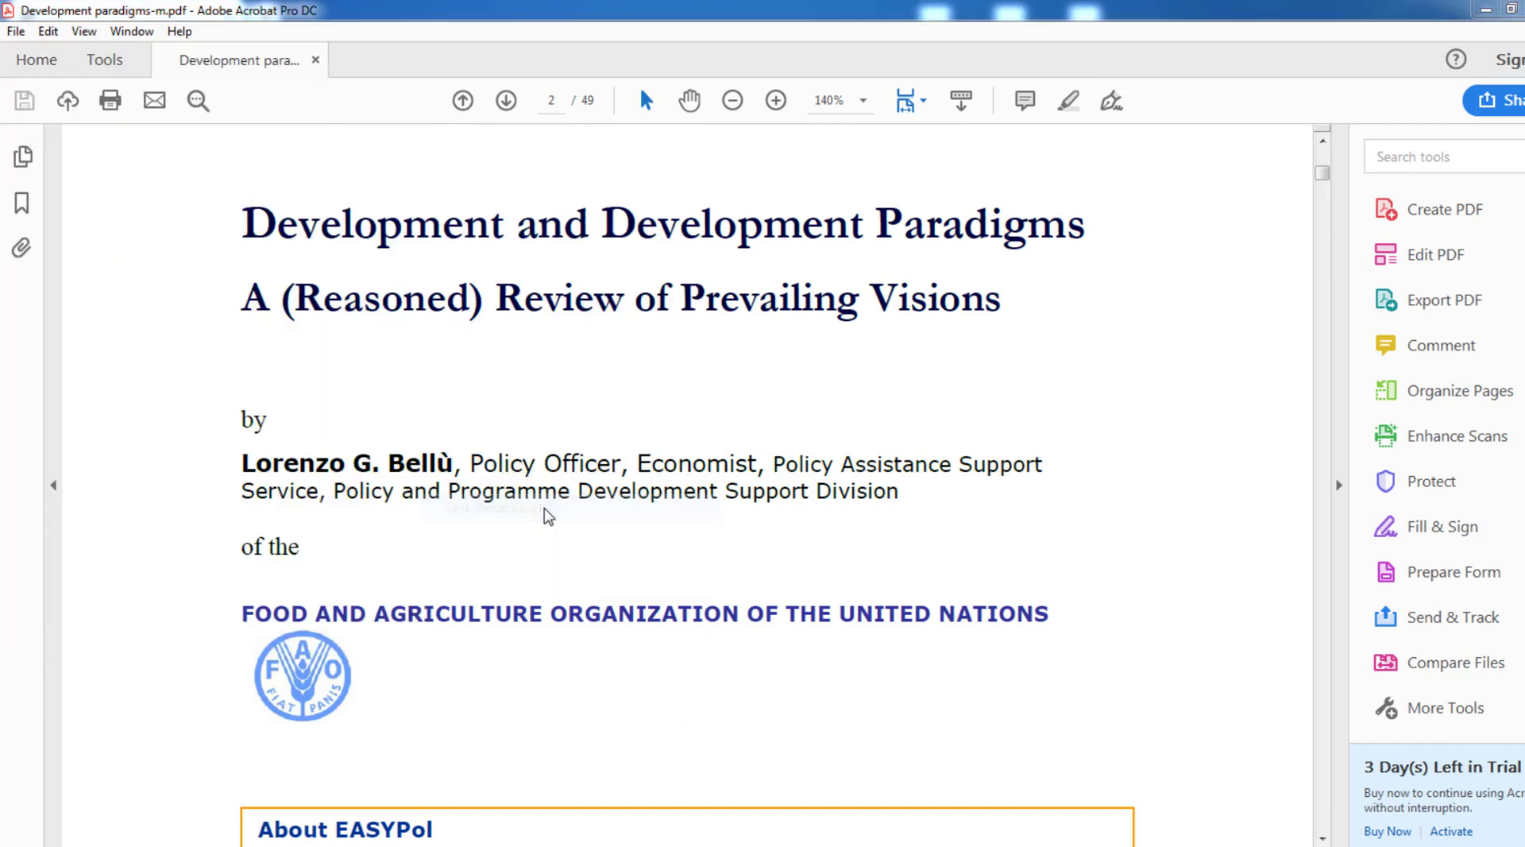
pyautogui.click(348, 412)
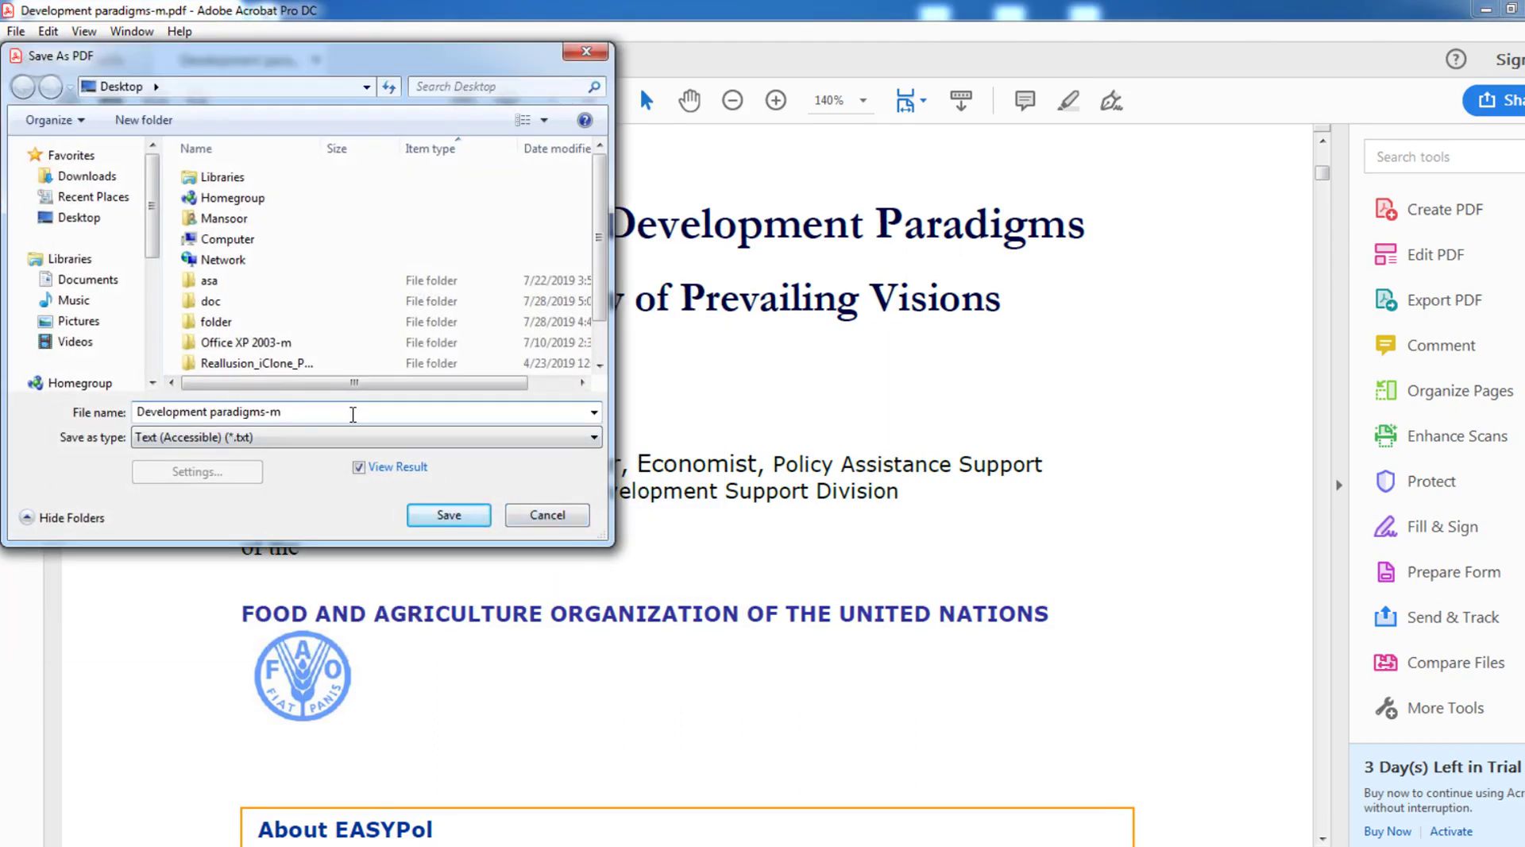
pyautogui.write('txt')
pyautogui.click(447, 516)
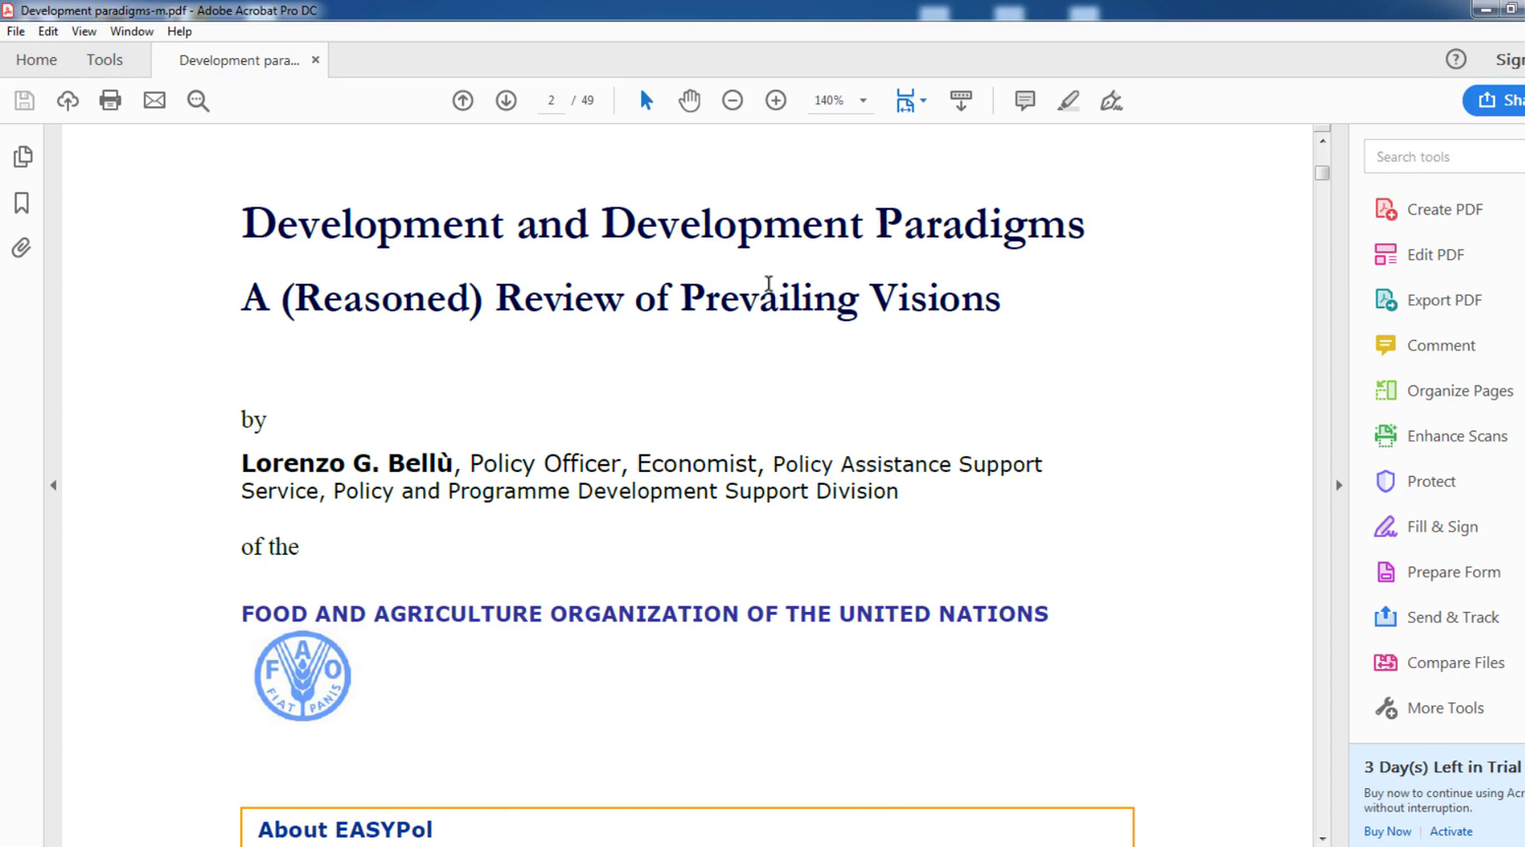
# Open 'Development paradigms-m txt' in Notepad and scroll through its contents, Summary, Introduction and Background sections.
pyautogui.press('super')
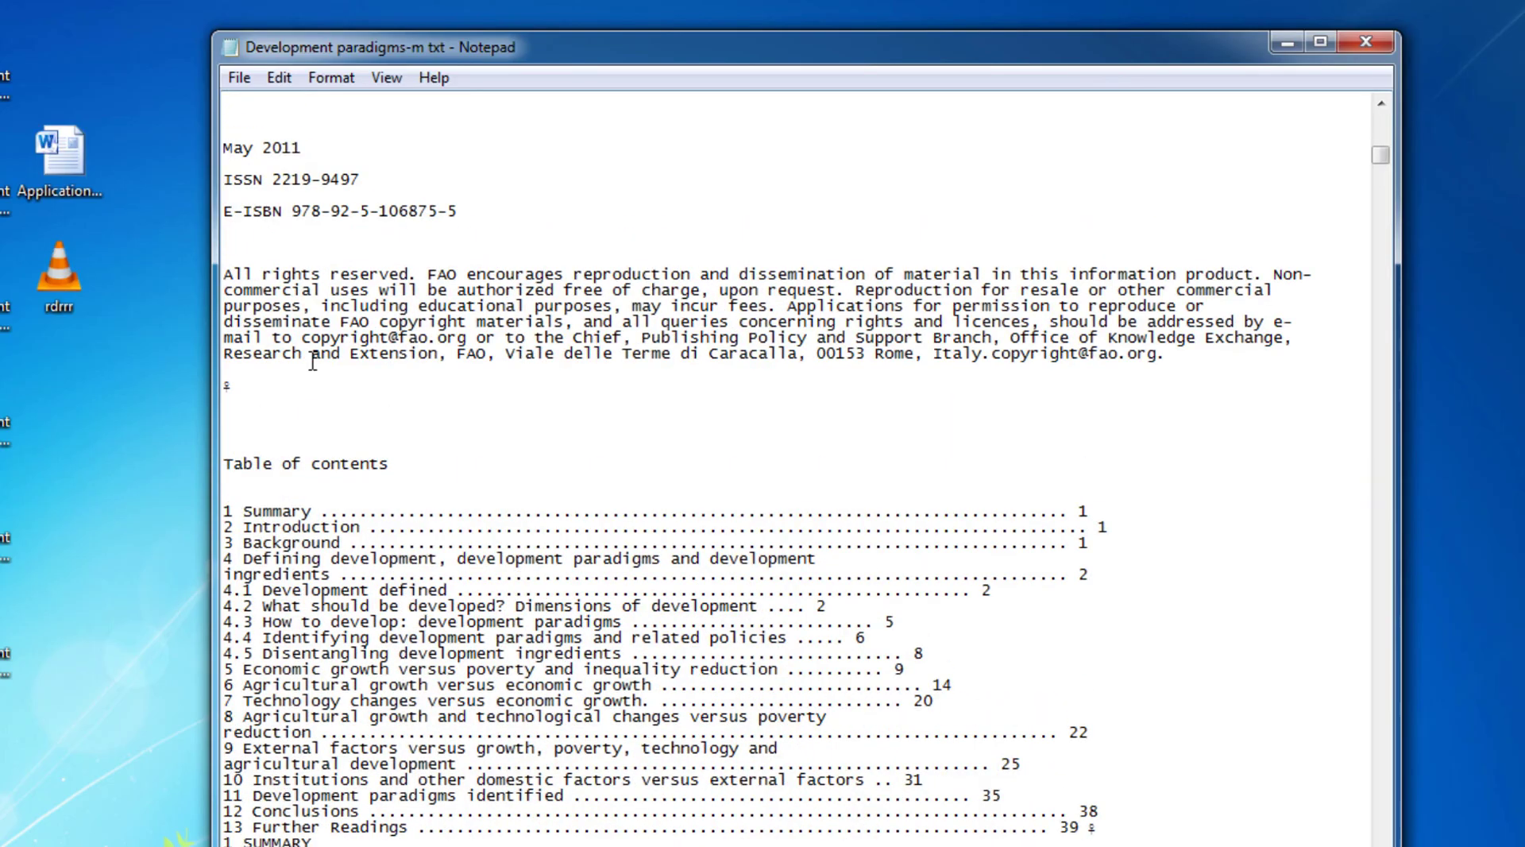
pyautogui.scroll(-7, 313, 361)
pyautogui.scroll(-5, 313, 361)
pyautogui.scroll(-1, 313, 361)
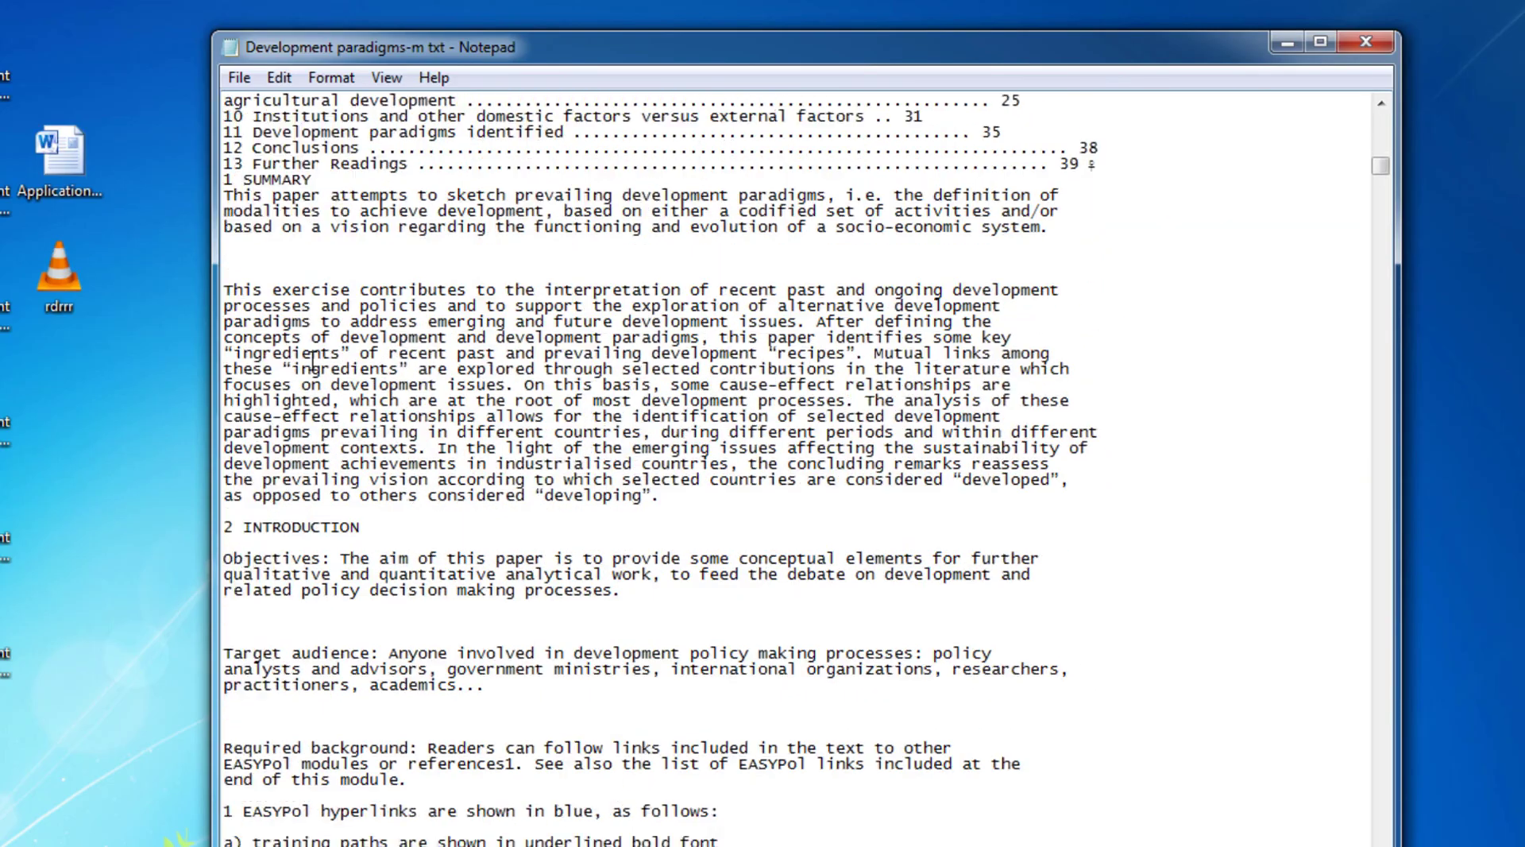
pyautogui.scroll(-7, 313, 361)
pyautogui.scroll(-8, 313, 361)
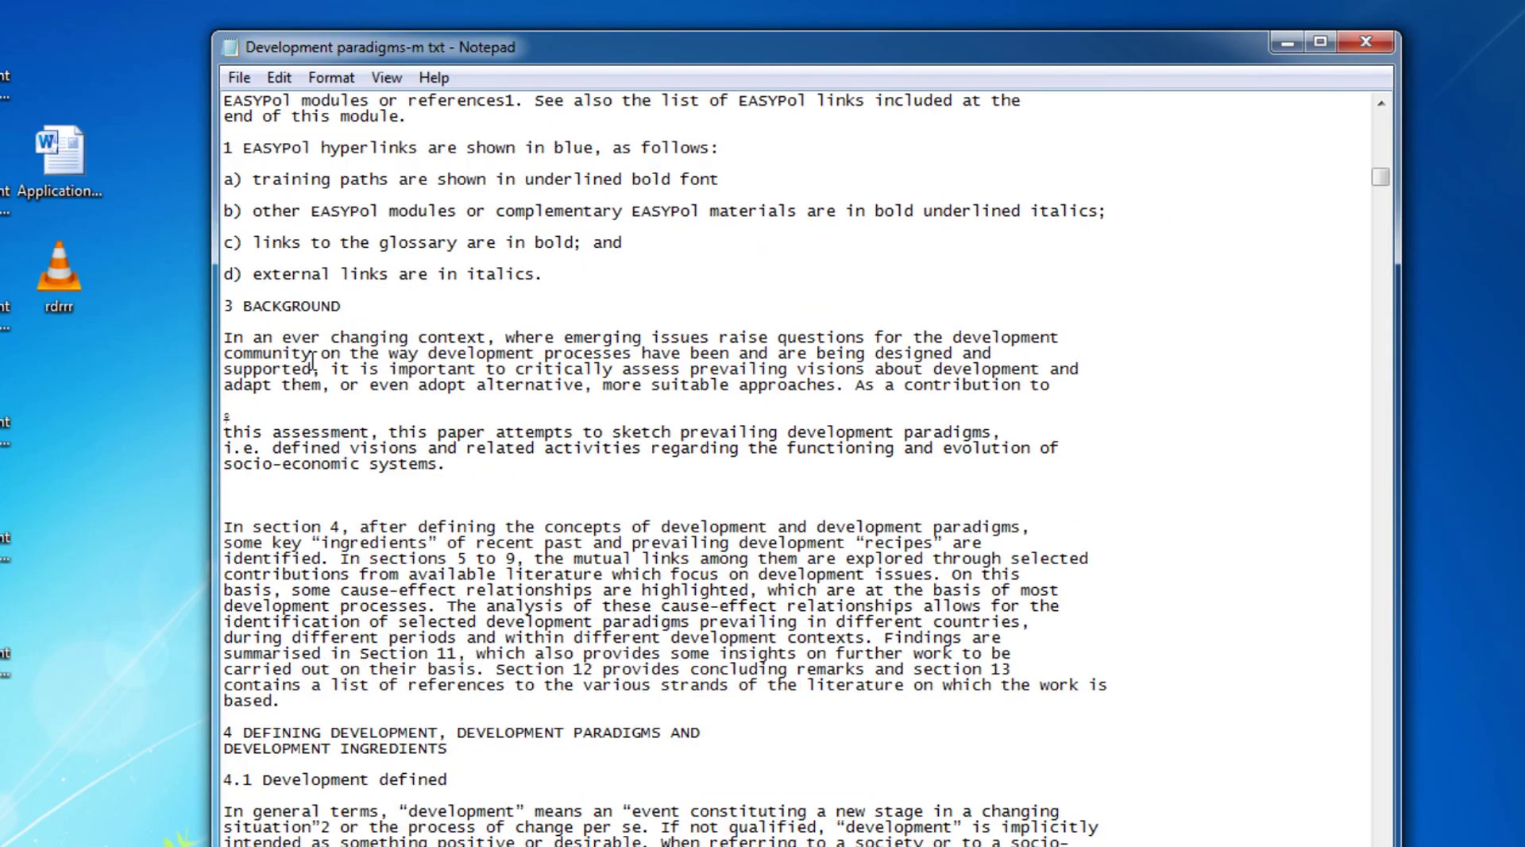
pyautogui.scroll(-7, 313, 362)
pyautogui.scroll(-7, 313, 361)
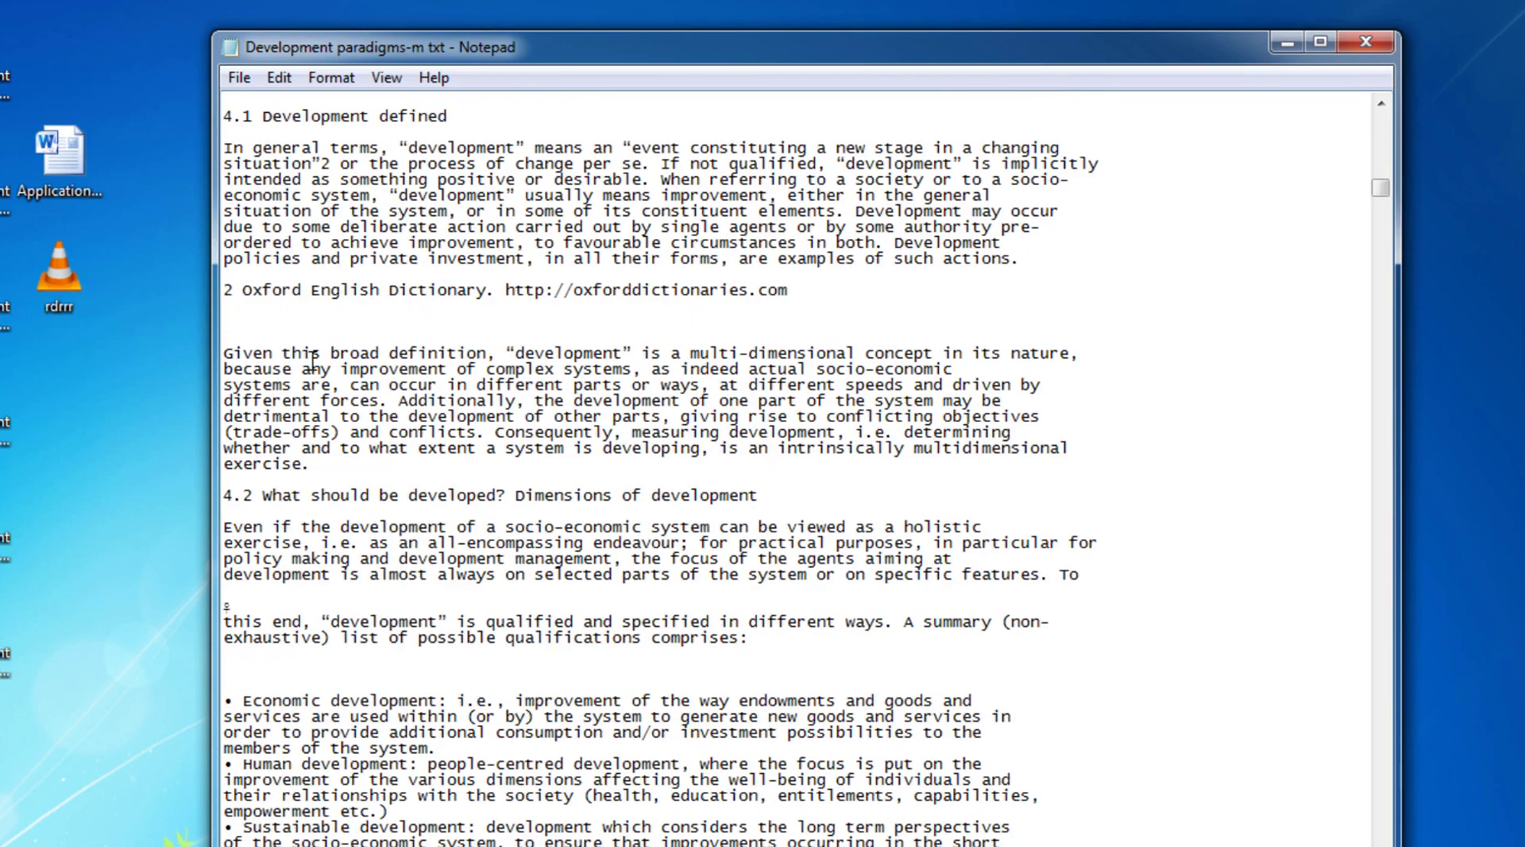